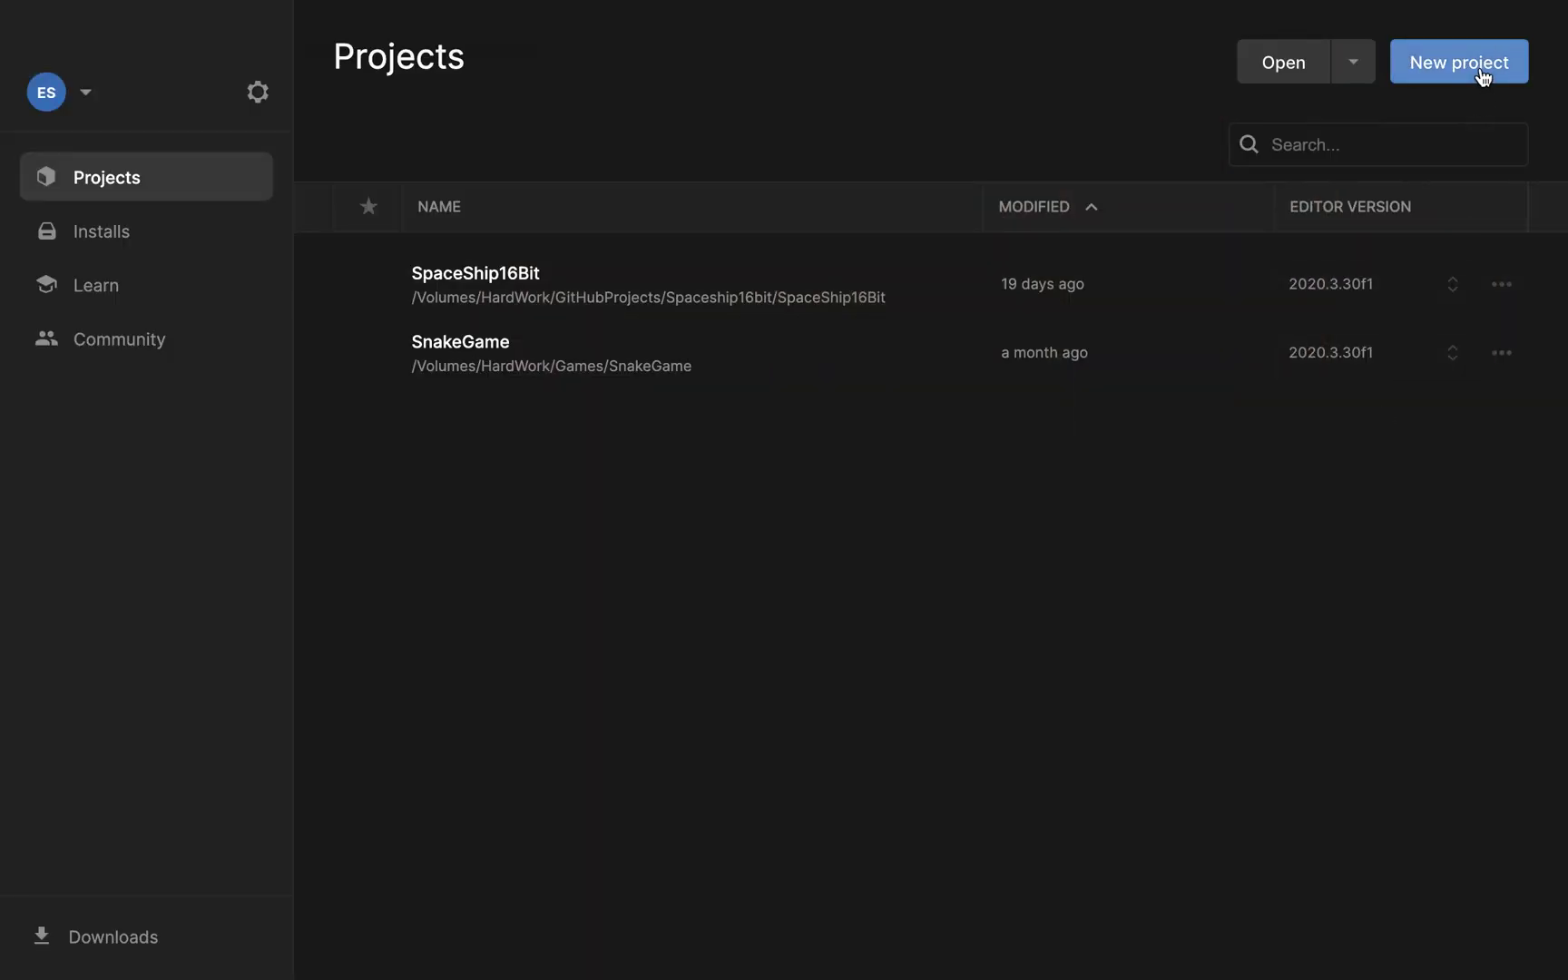
# Create a new 3D project named Carrot
pyautogui.click(1460, 63)
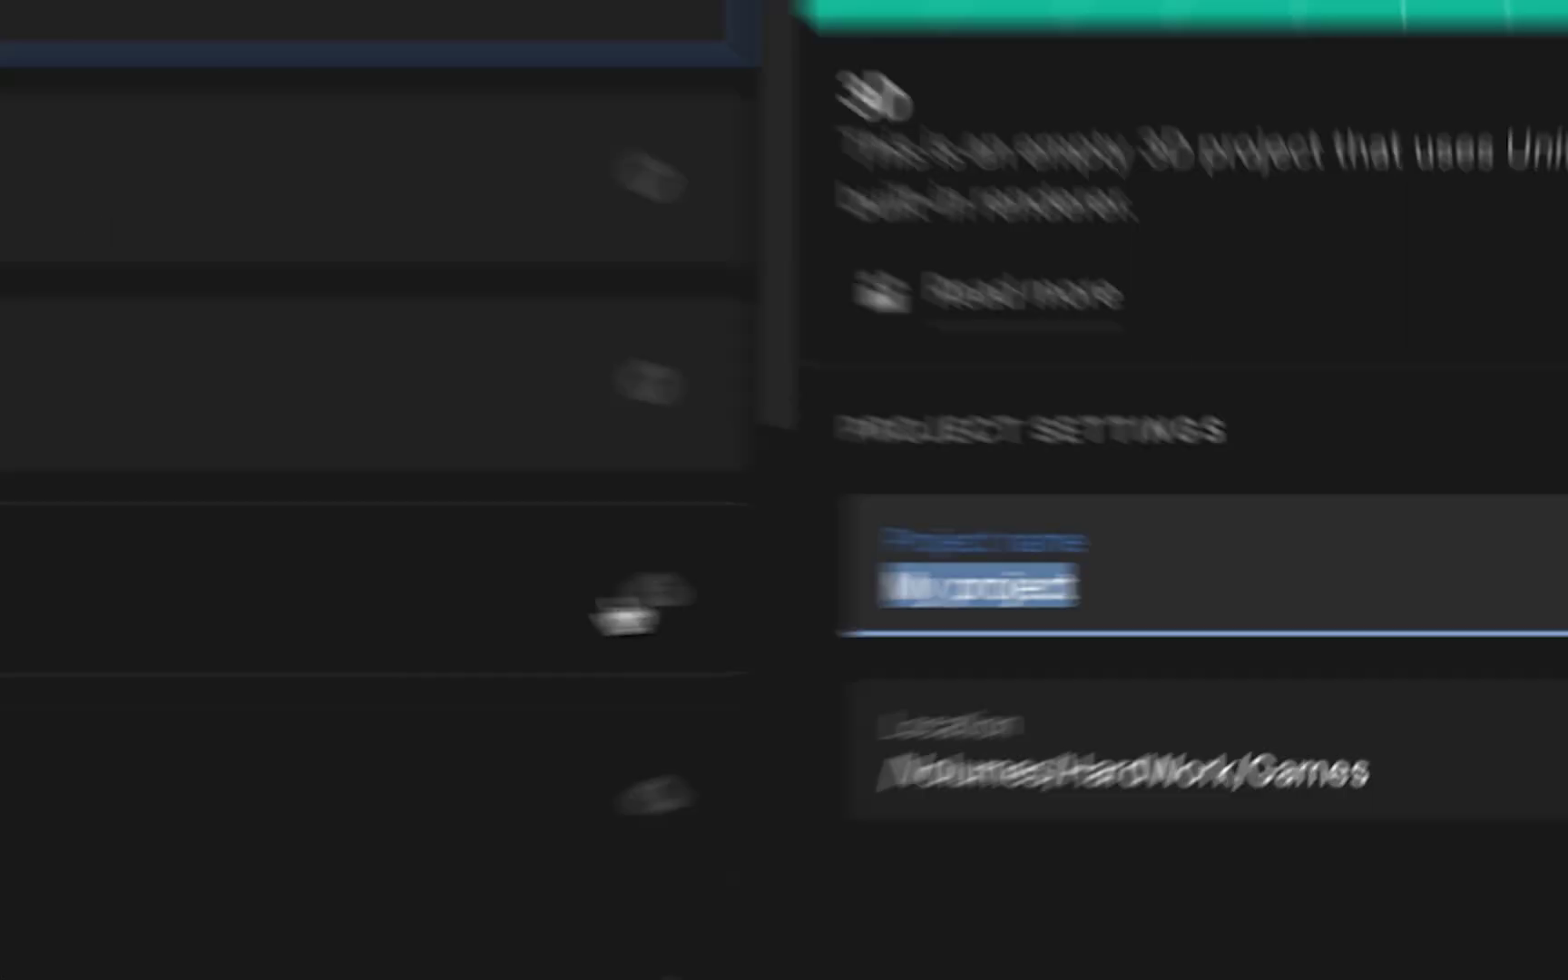
pyautogui.write('Ca')
pyautogui.write('rro')
pyautogui.write('t')
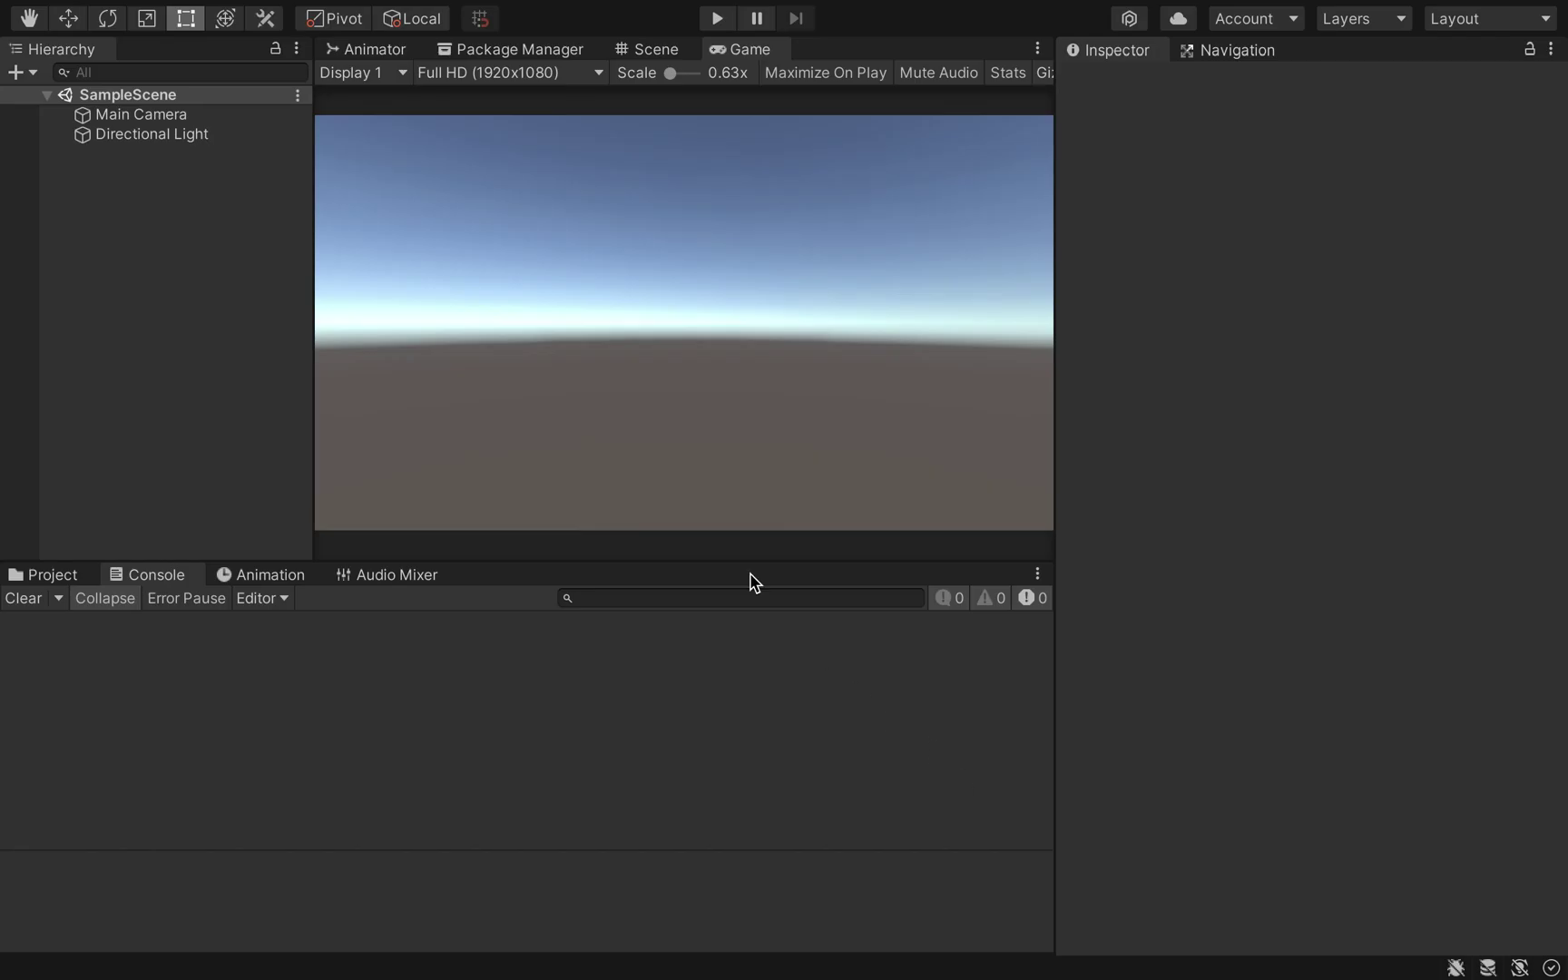
# Scale the Ground to 35 on X and Z and apply the green checker material
pyautogui.click(672, 60)
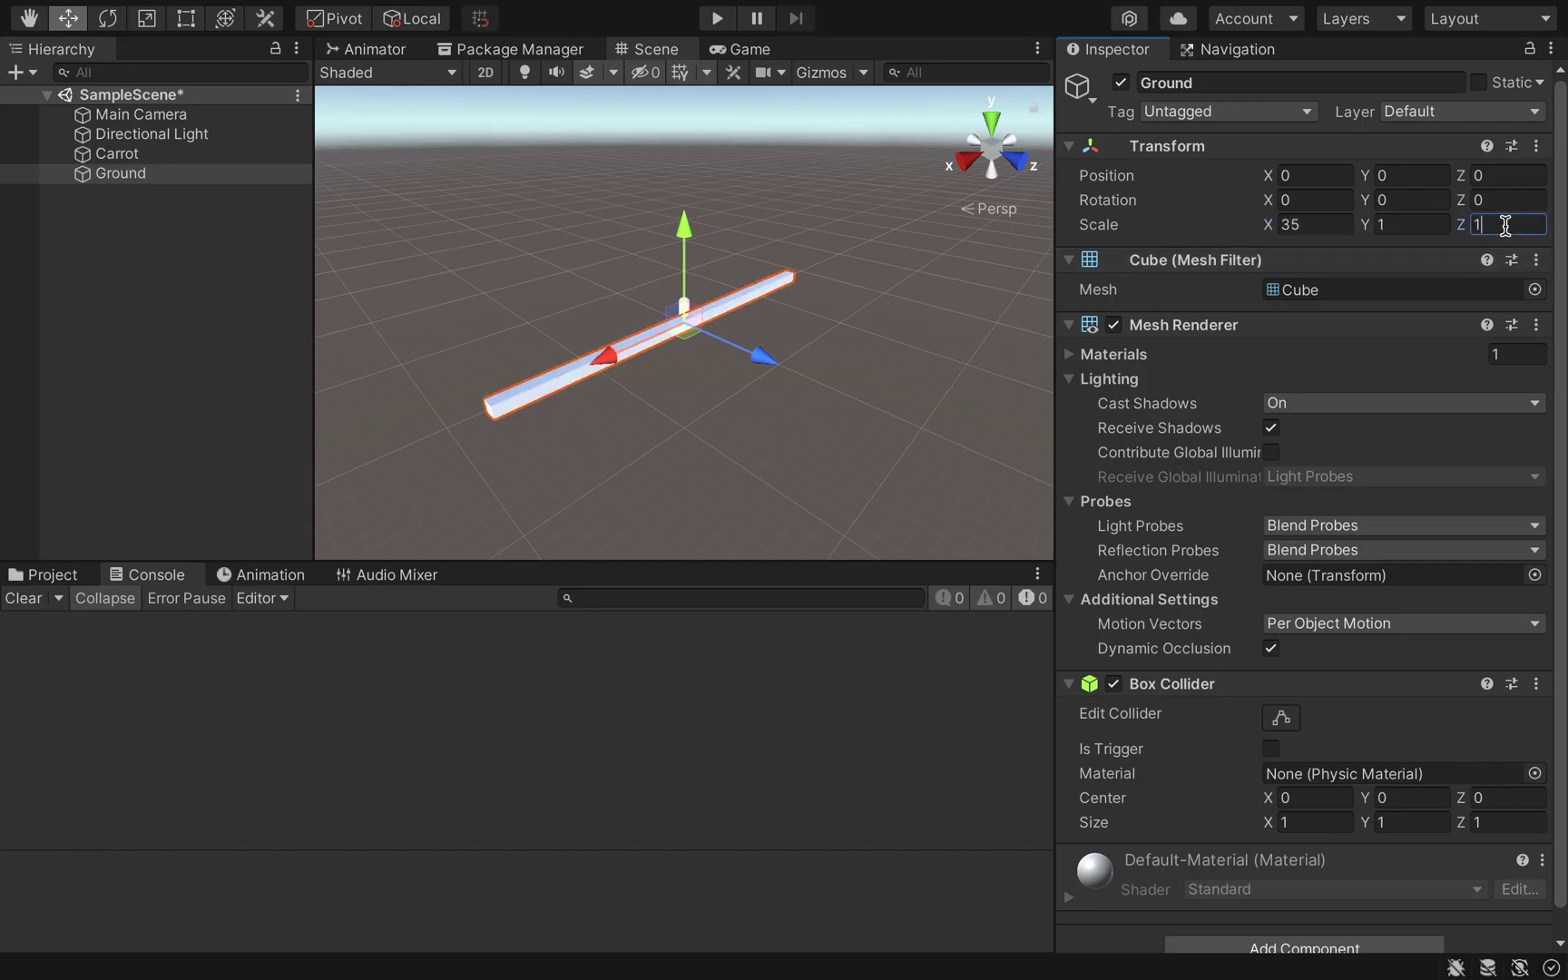
pyautogui.write('35')
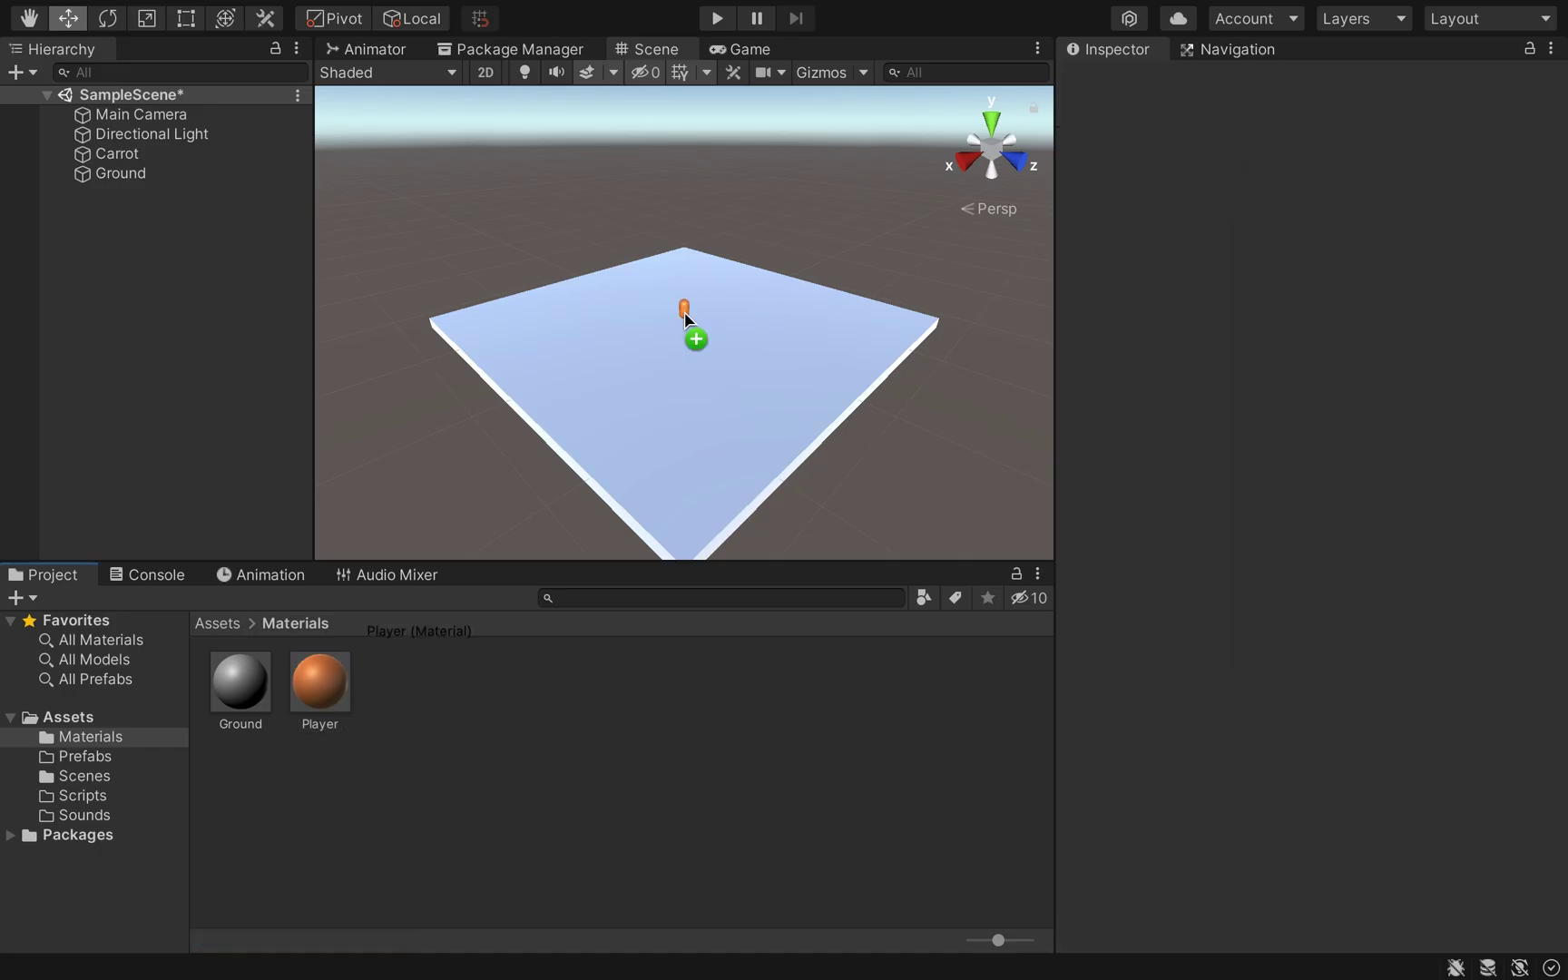
pyautogui.moveTo(685, 311); pyautogui.dragTo(685, 311)
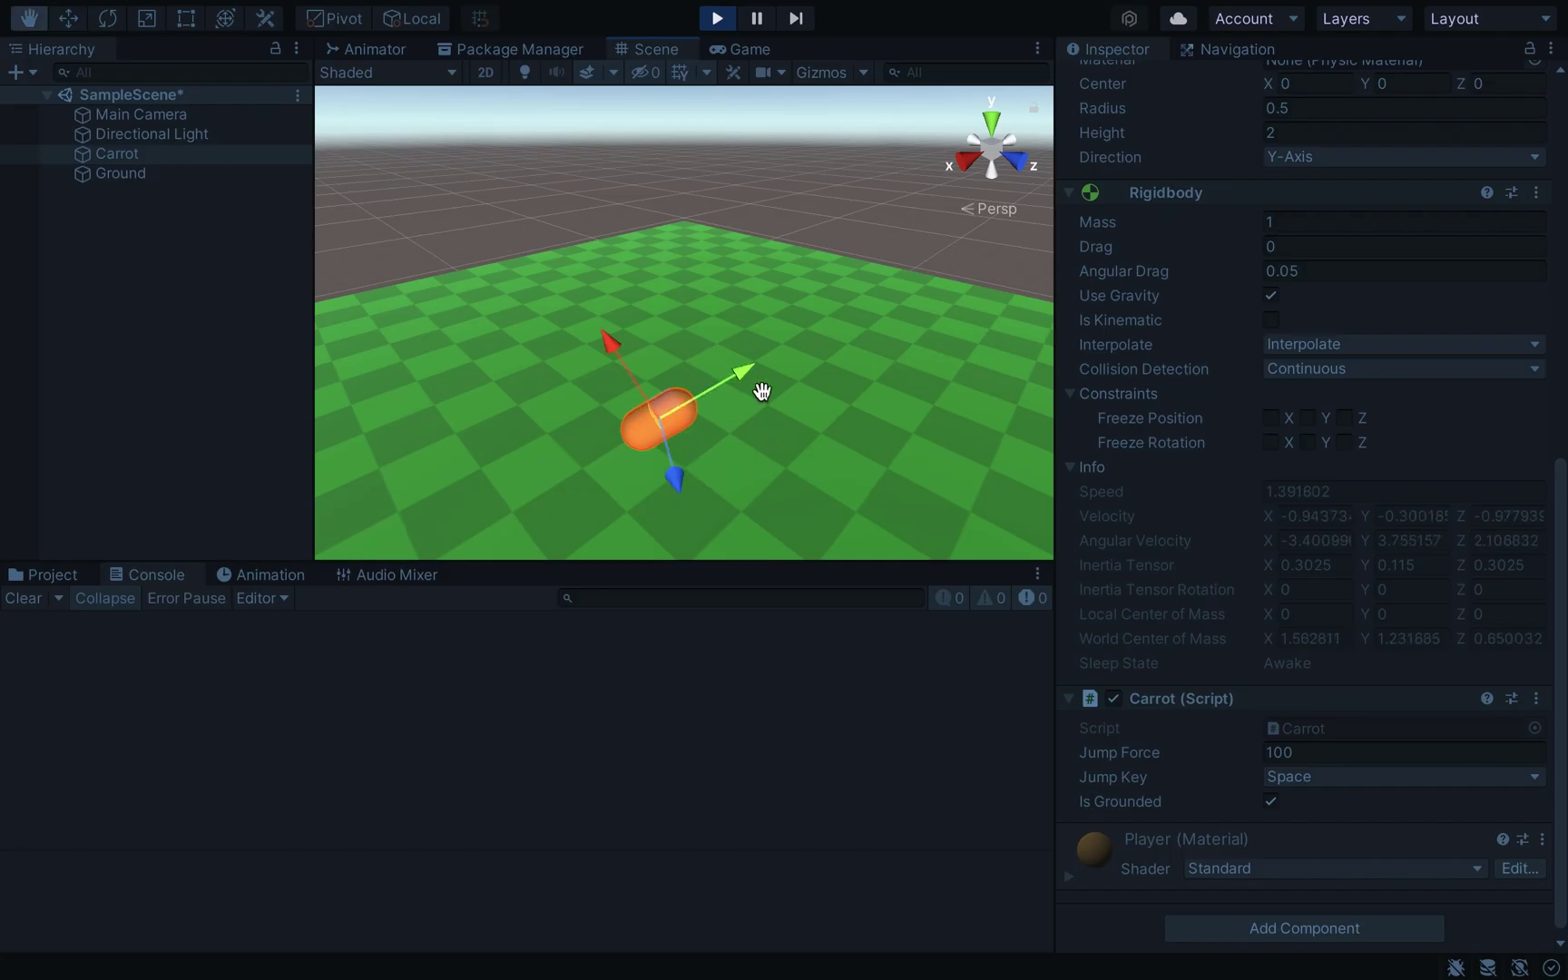
# Watch the Carrot capsule roll across the floor in the Game and Scene views
pyautogui.moveTo(761, 390); pyautogui.dragTo(759, 340, button='middle')
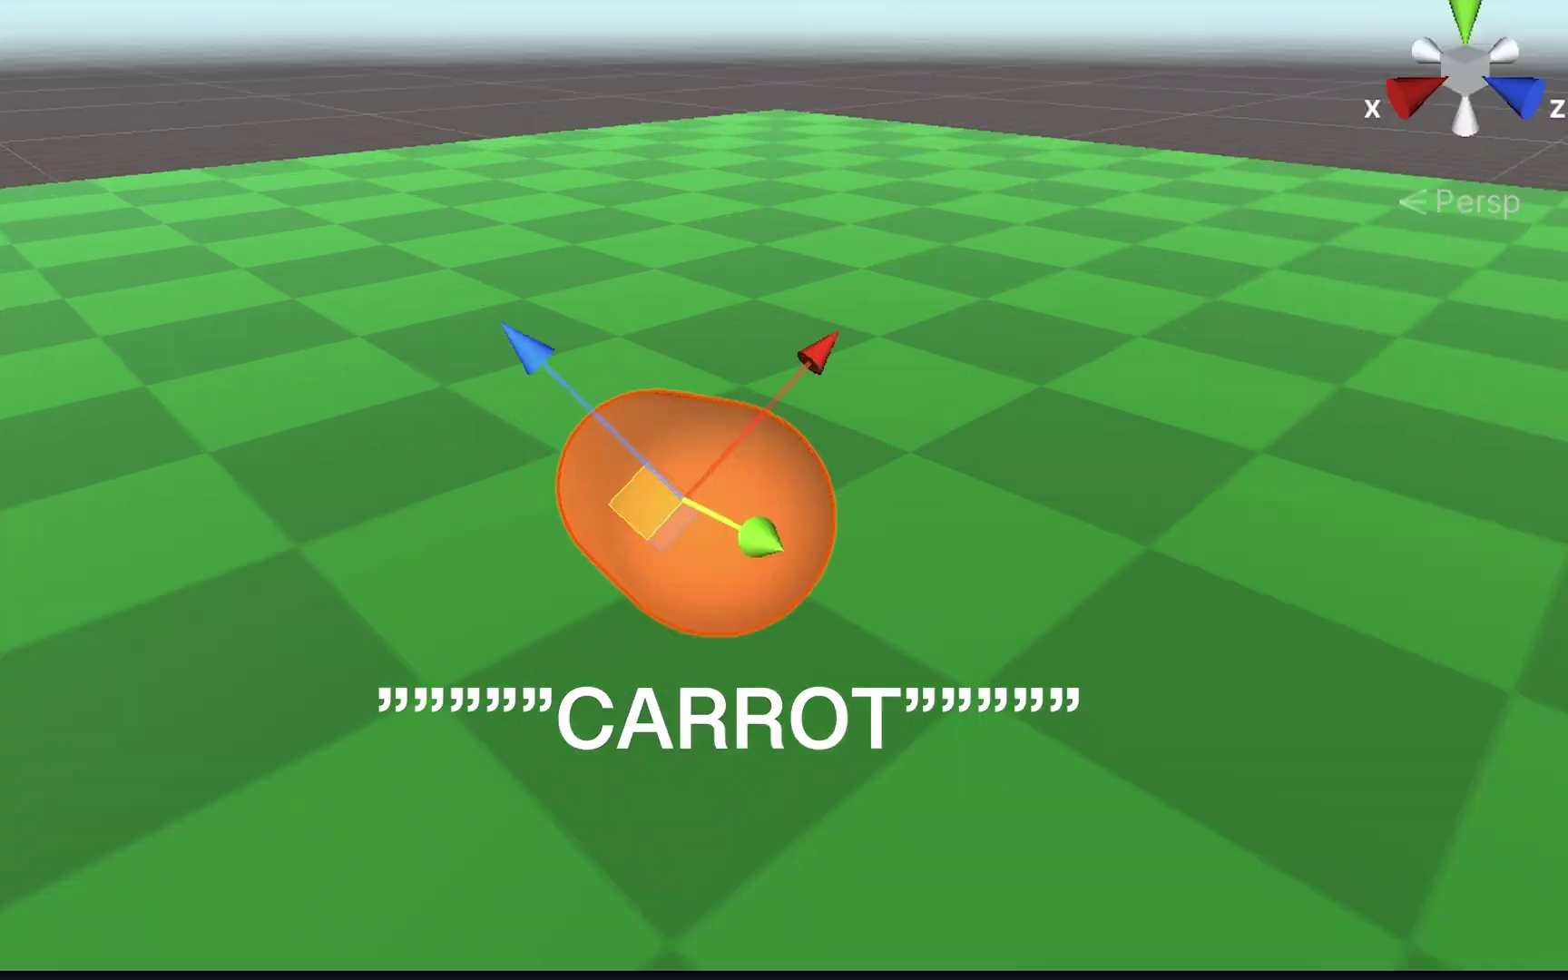
pyautogui.click(746, 51)
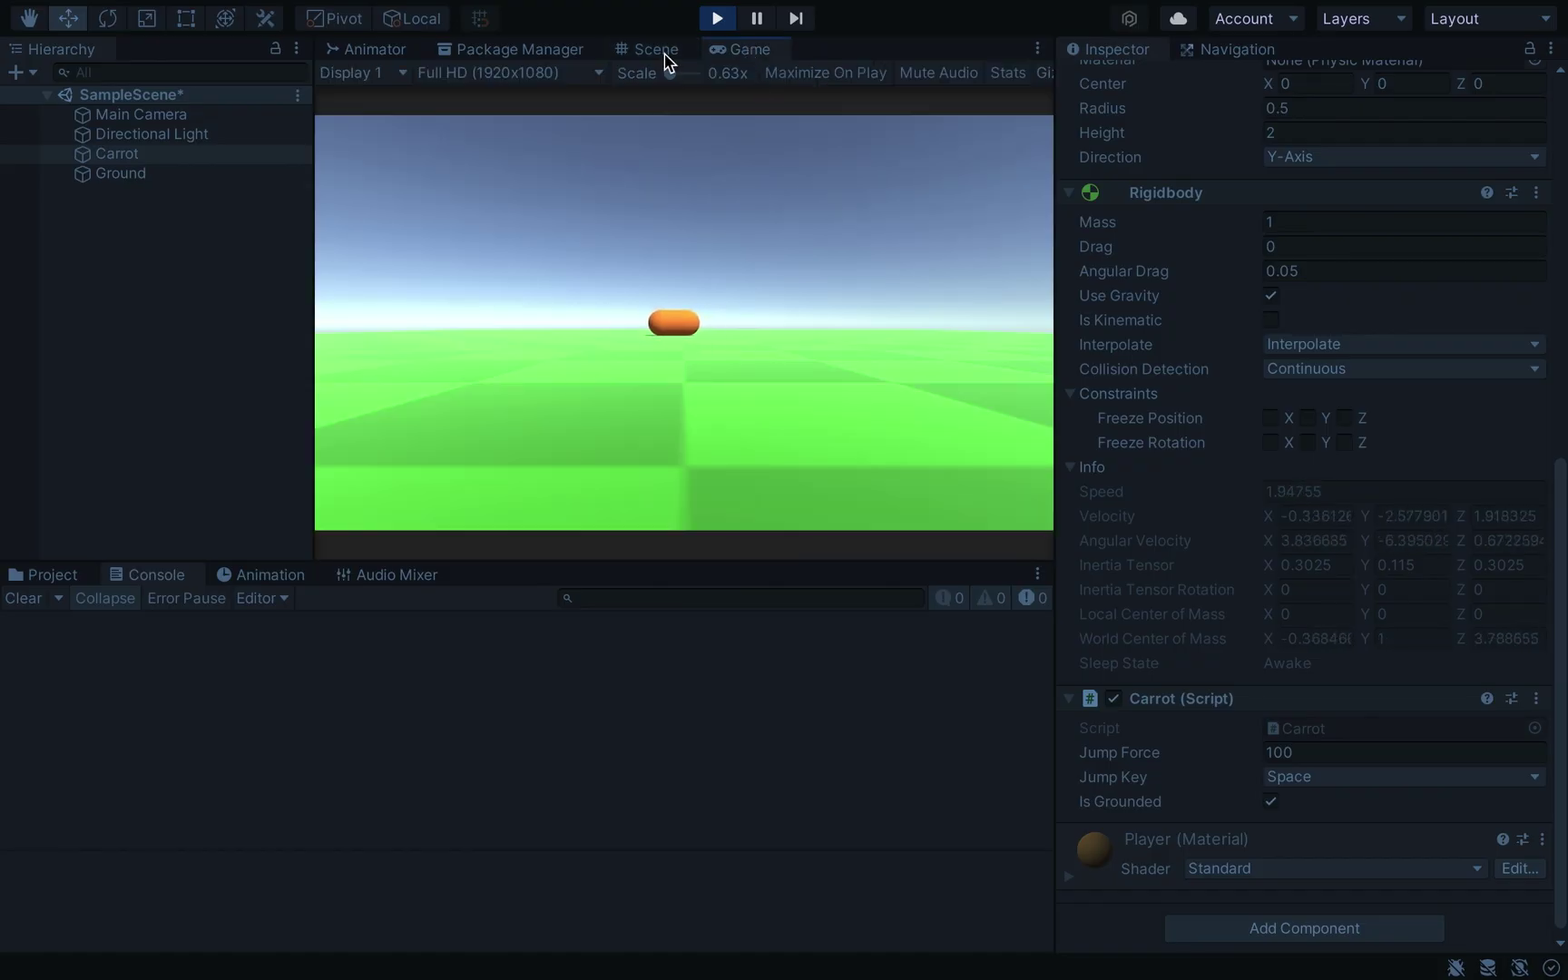
pyautogui.click(664, 54)
pyautogui.press('f')
pyautogui.keyDown('alt'); pyautogui.moveTo(882, 338); pyautogui.dragTo(942, 252); pyautogui.keyUp('alt')
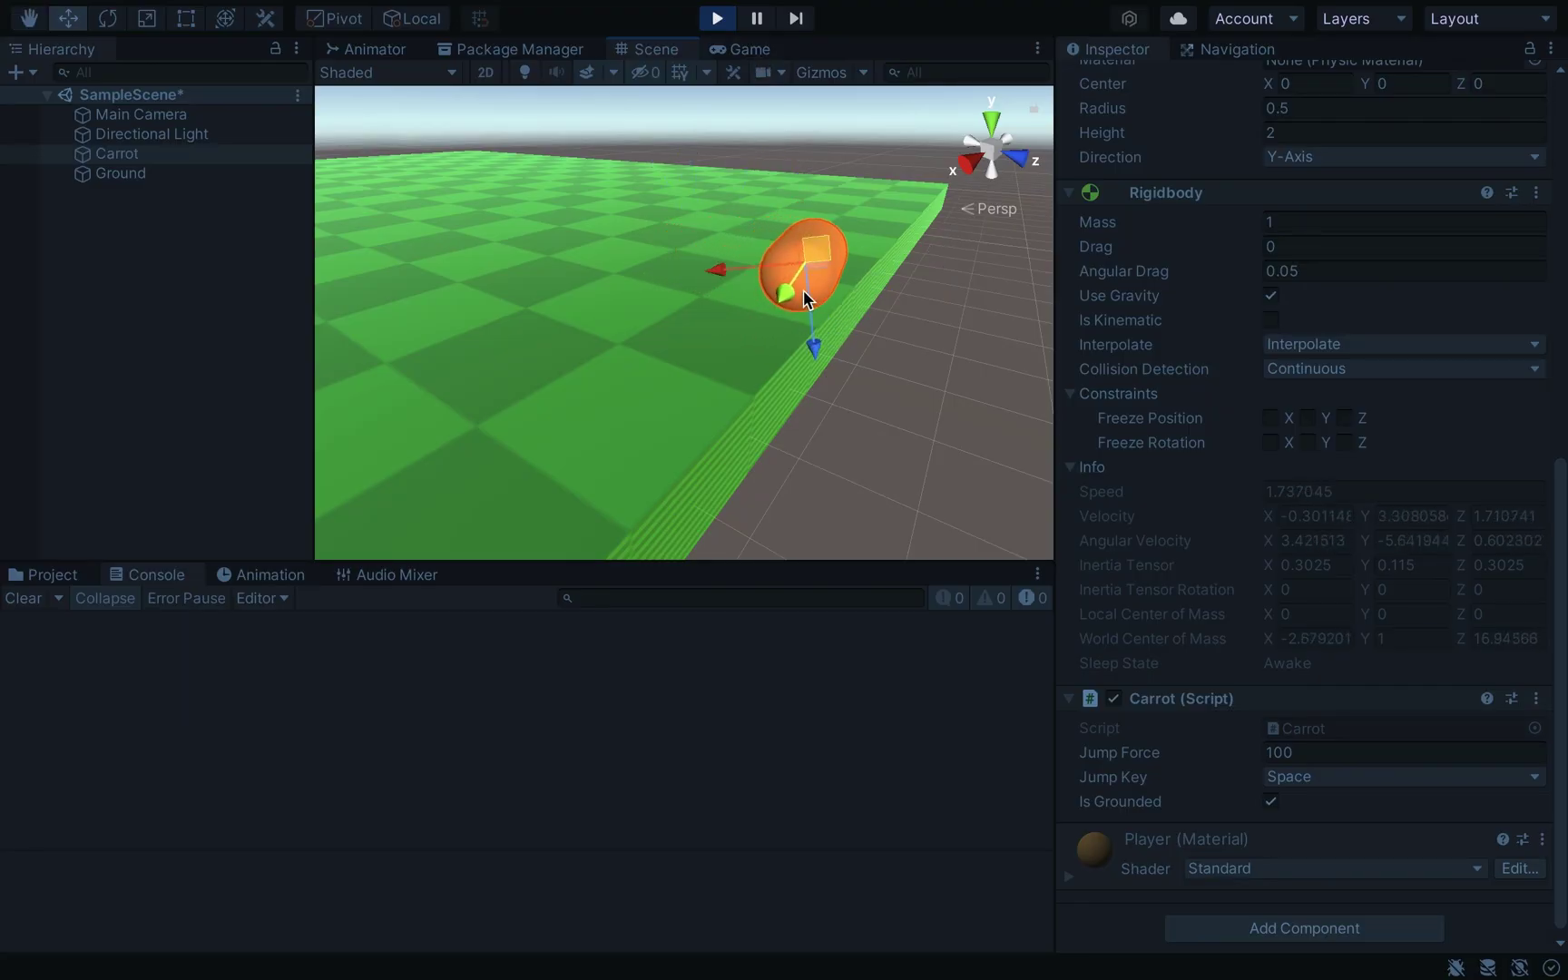
pyautogui.click(802, 277)
pyautogui.click(890, 327)
pyautogui.keyDown('alt'); pyautogui.moveTo(876, 431); pyautogui.dragTo(840, 746); pyautogui.keyUp('alt')
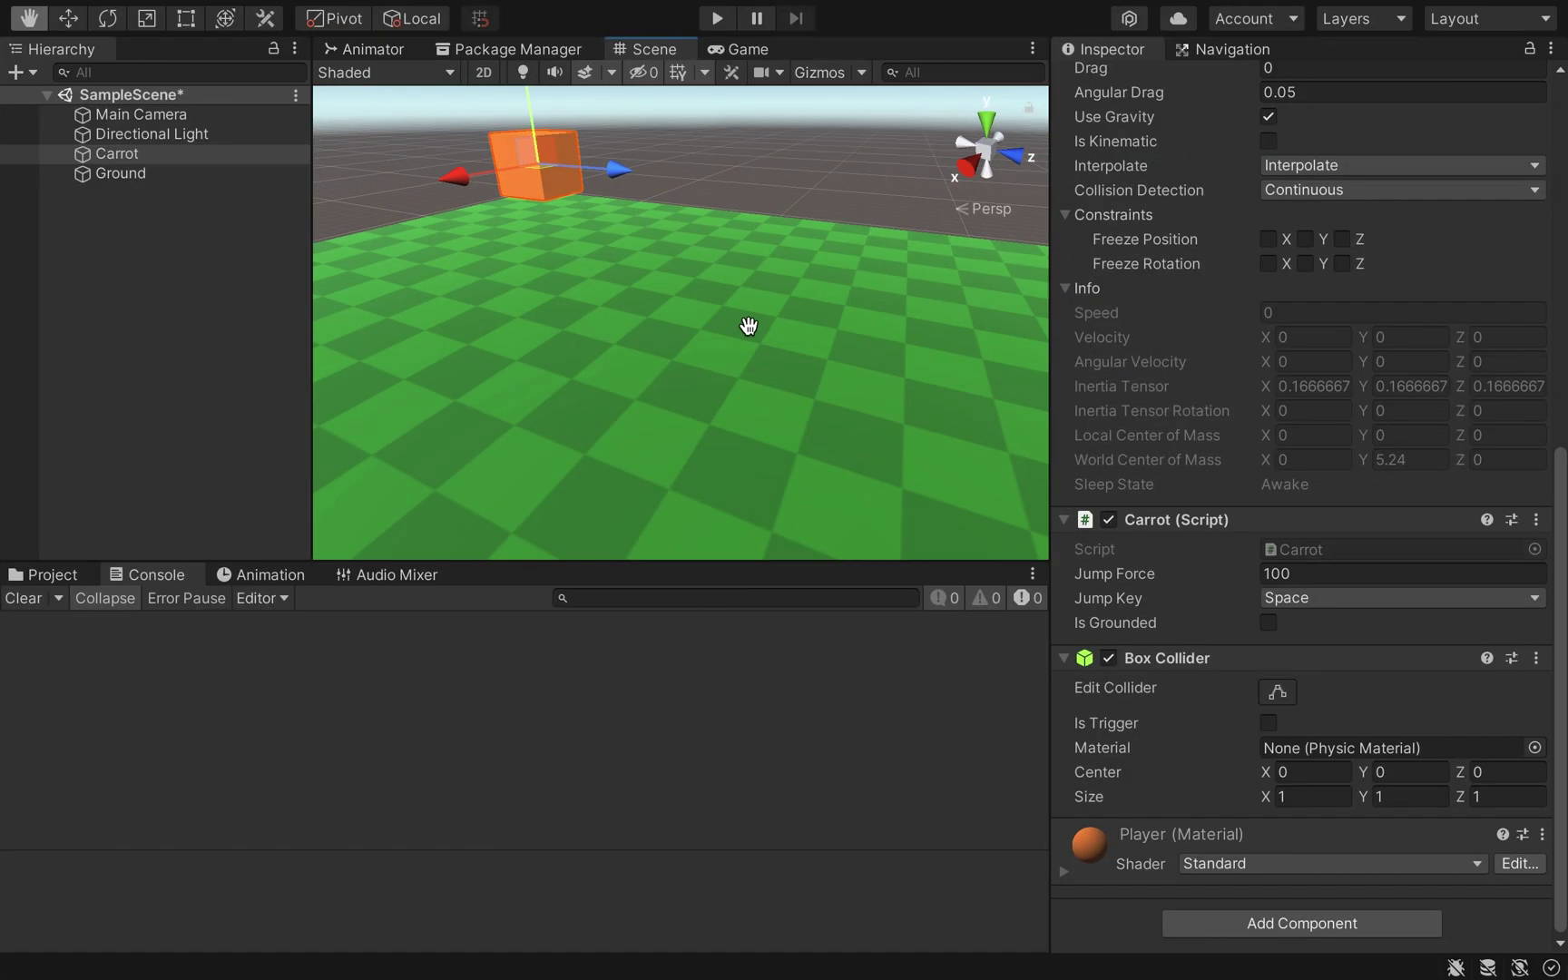
# Add a Vector3 RandomTorque() method in Carrot.cs and test the Carrot spinning as it jumps
pyautogui.press('f')
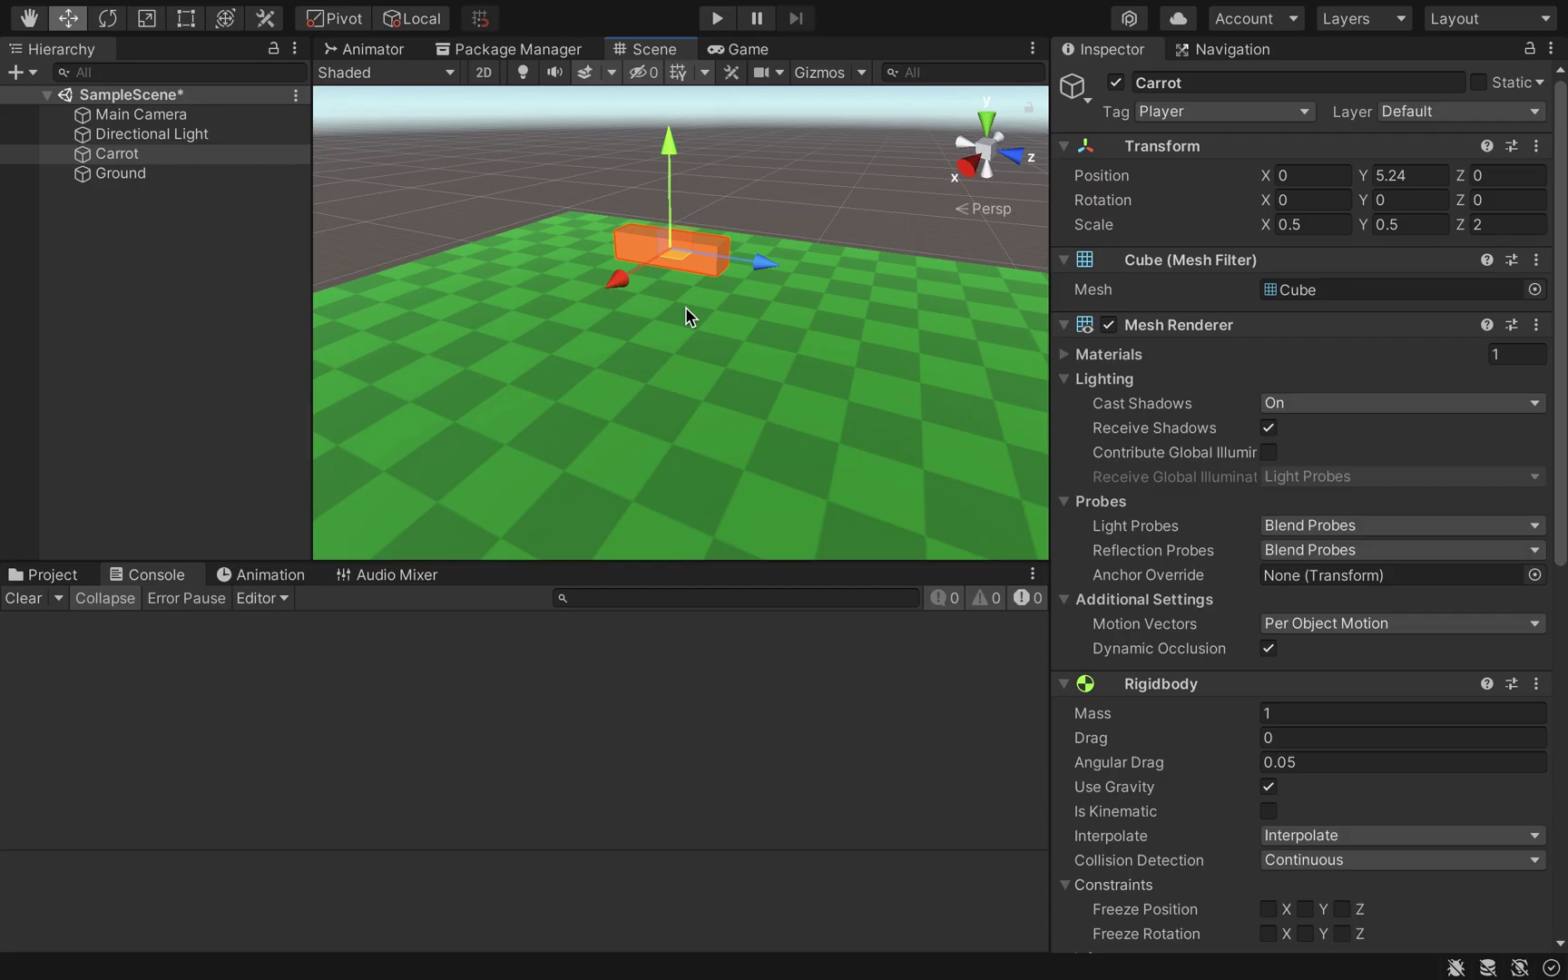
pyautogui.scroll(-5, 687, 307)
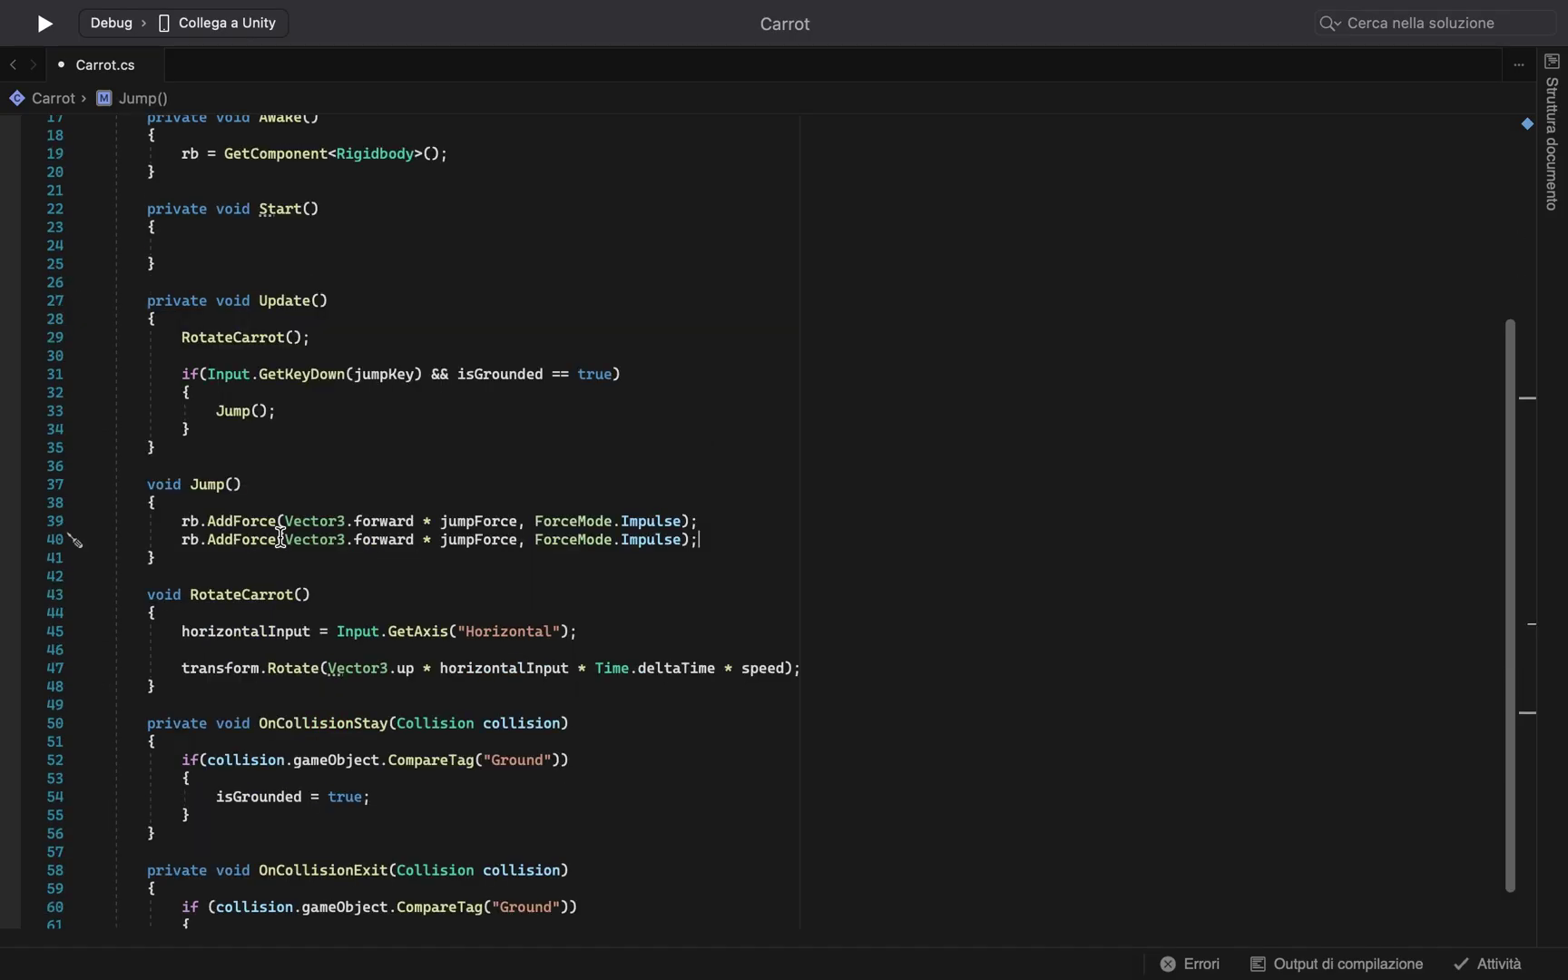
pyautogui.write('Vector3 RandomTorque()')
pyautogui.press('Return')
pyautogui.write('randomTorq')
pyautogui.press('Return')
pyautogui.press('Return')
pyautogui.write('return')
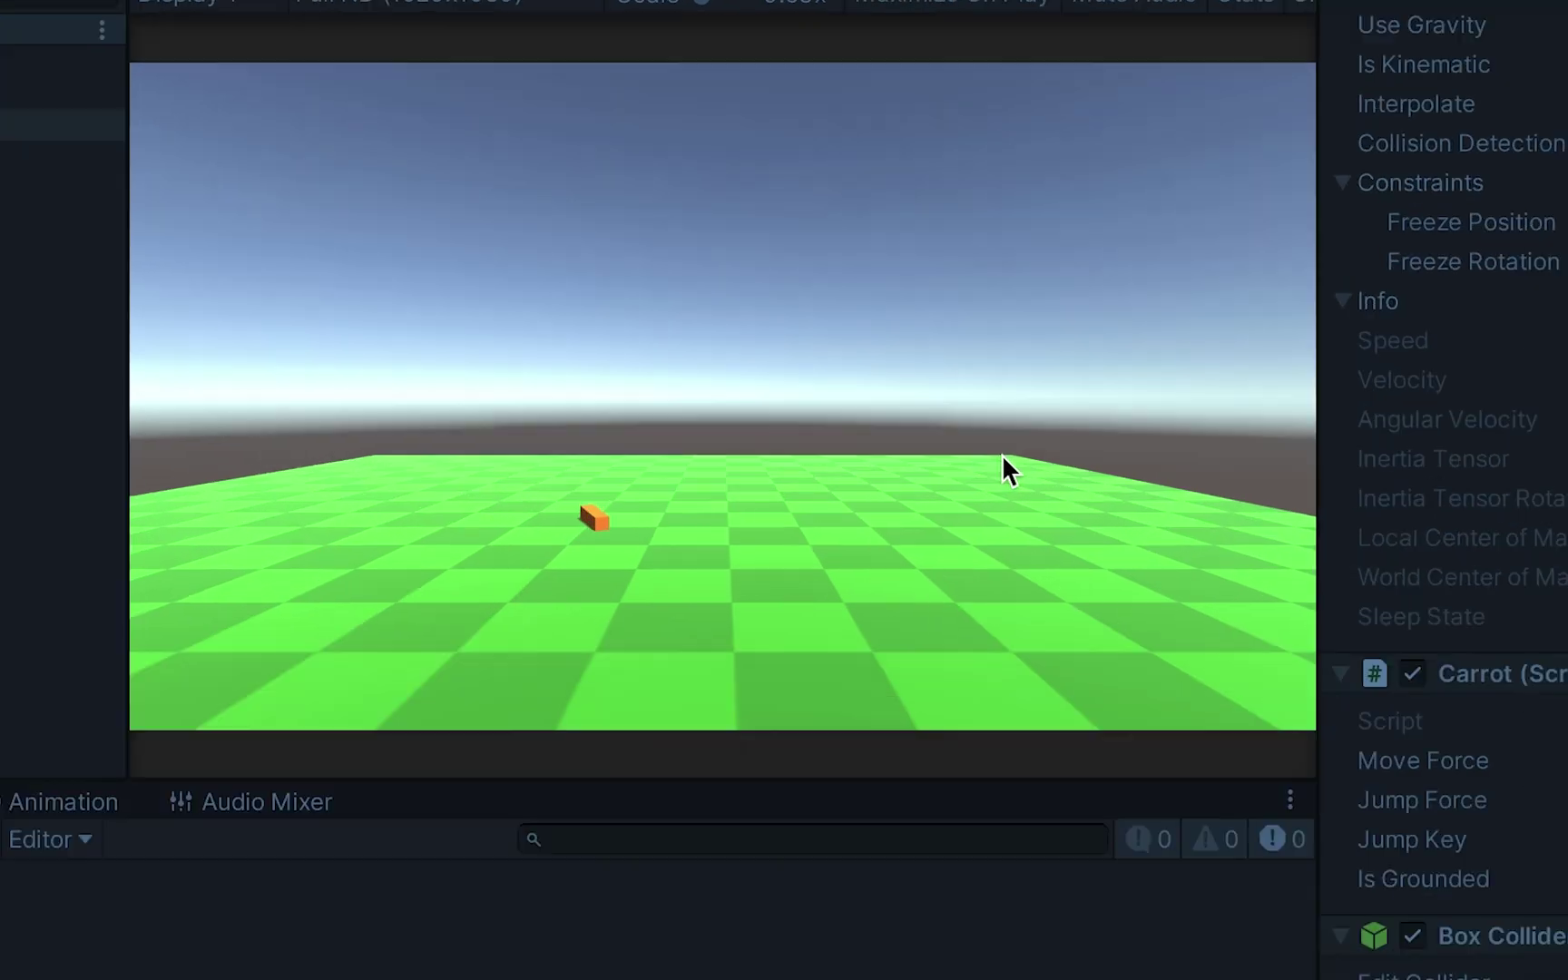
pyautogui.press('space')
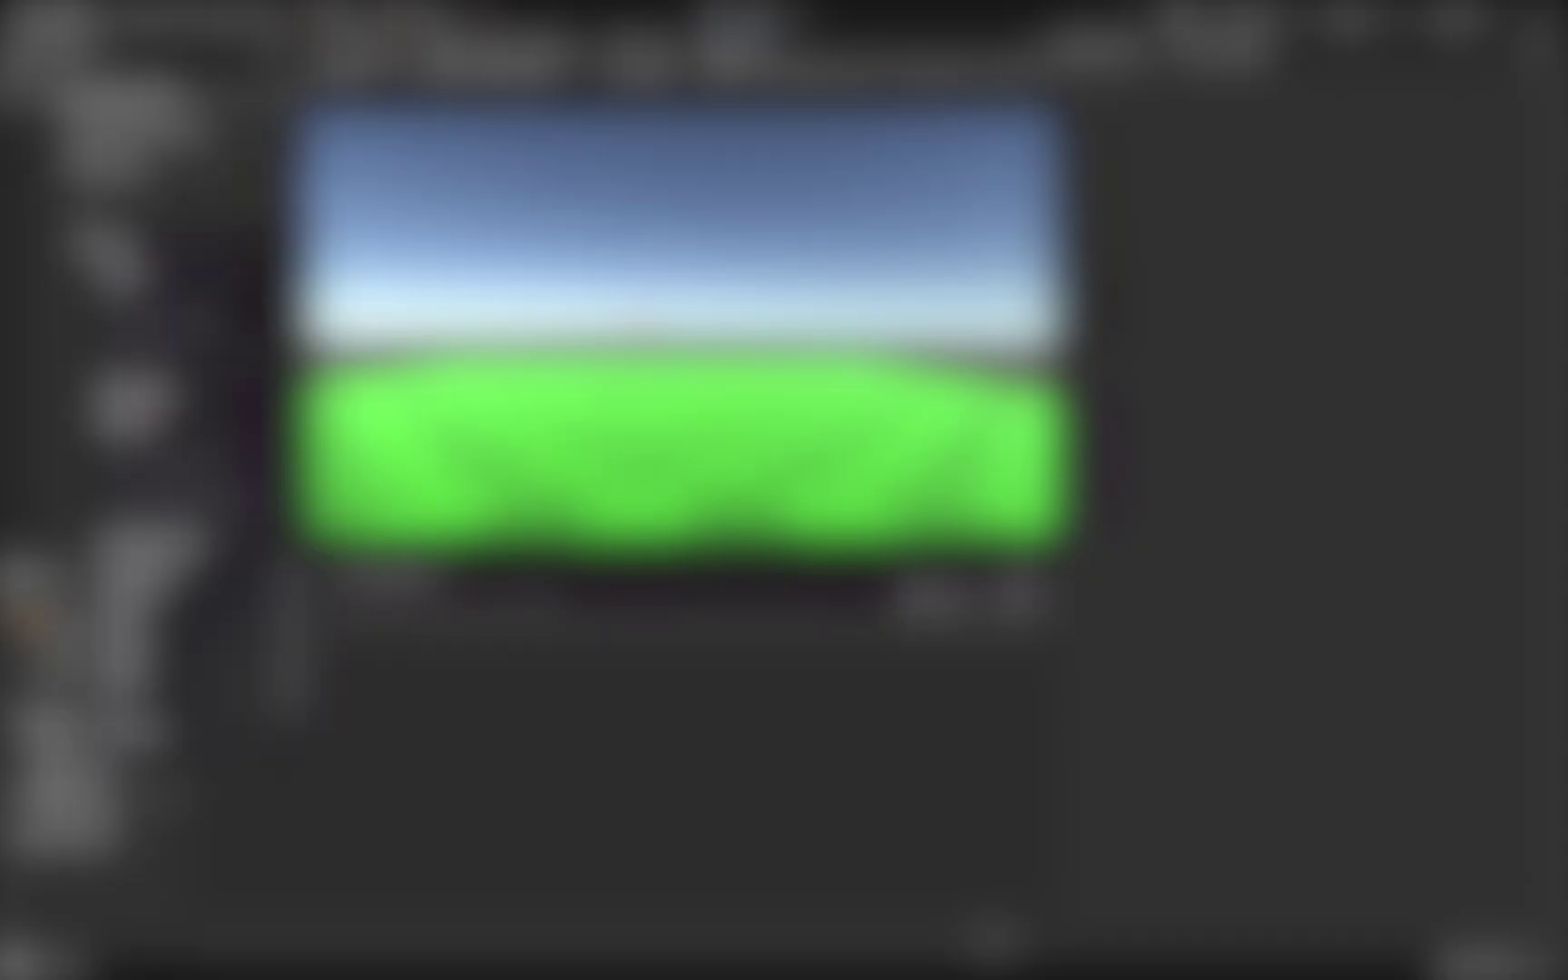
# Reposition the MixerWall (1) piece and search the Package Manager for Cinemachine
pyautogui.click(182, 413)
pyautogui.rightClick(304, 558)
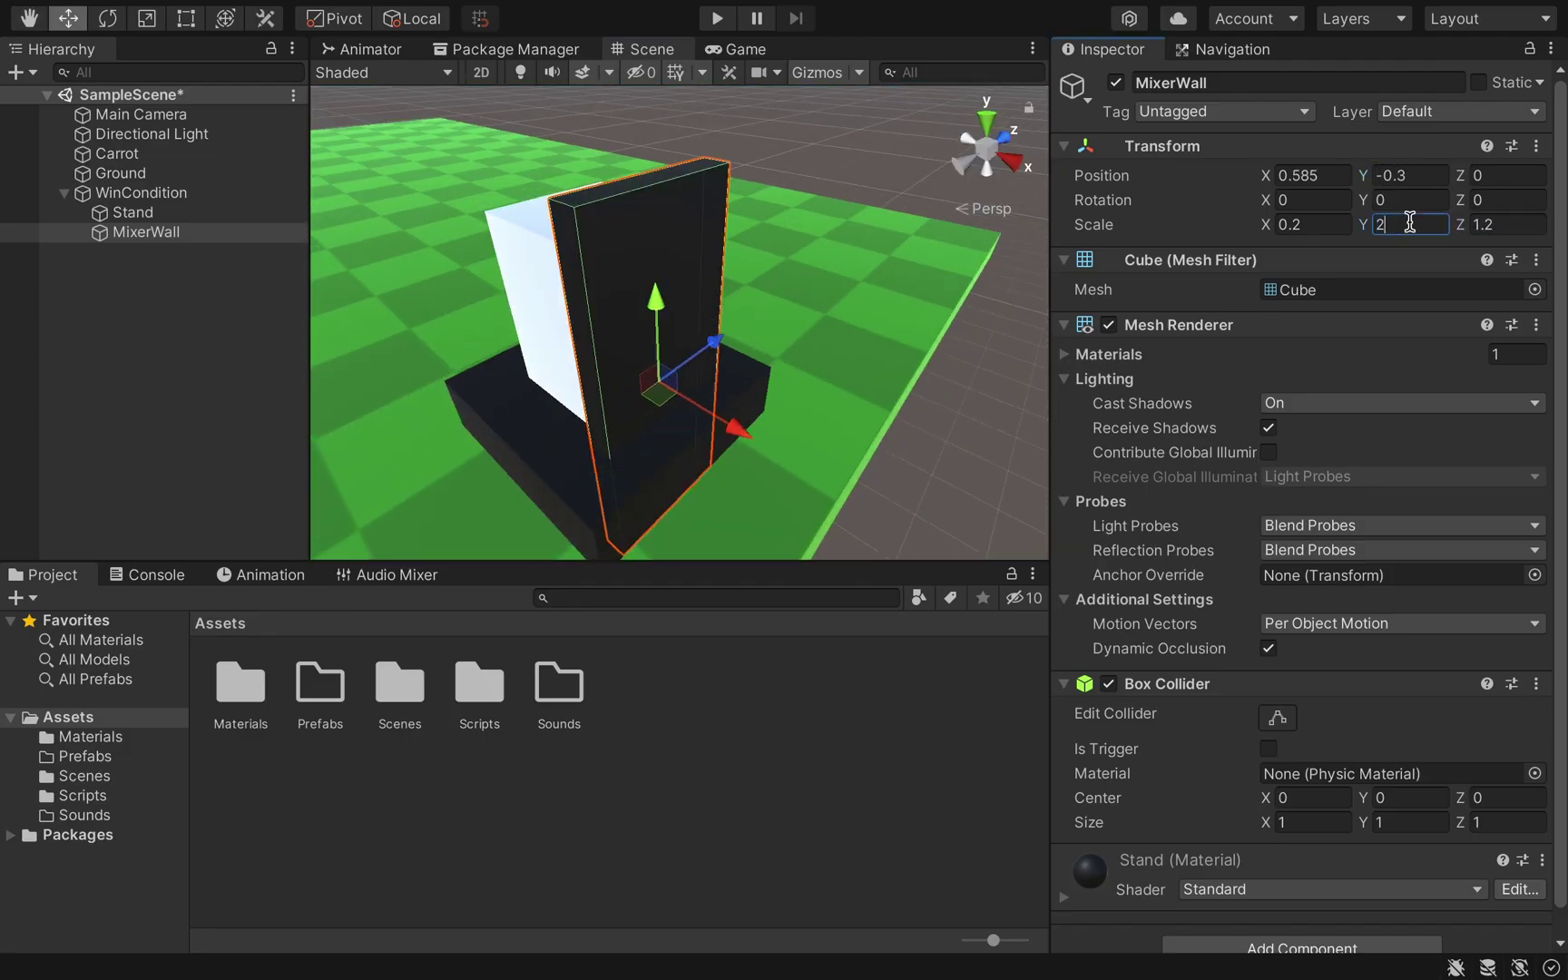
pyautogui.moveTo(817, 258); pyautogui.dragTo(832, 245, button='middle')
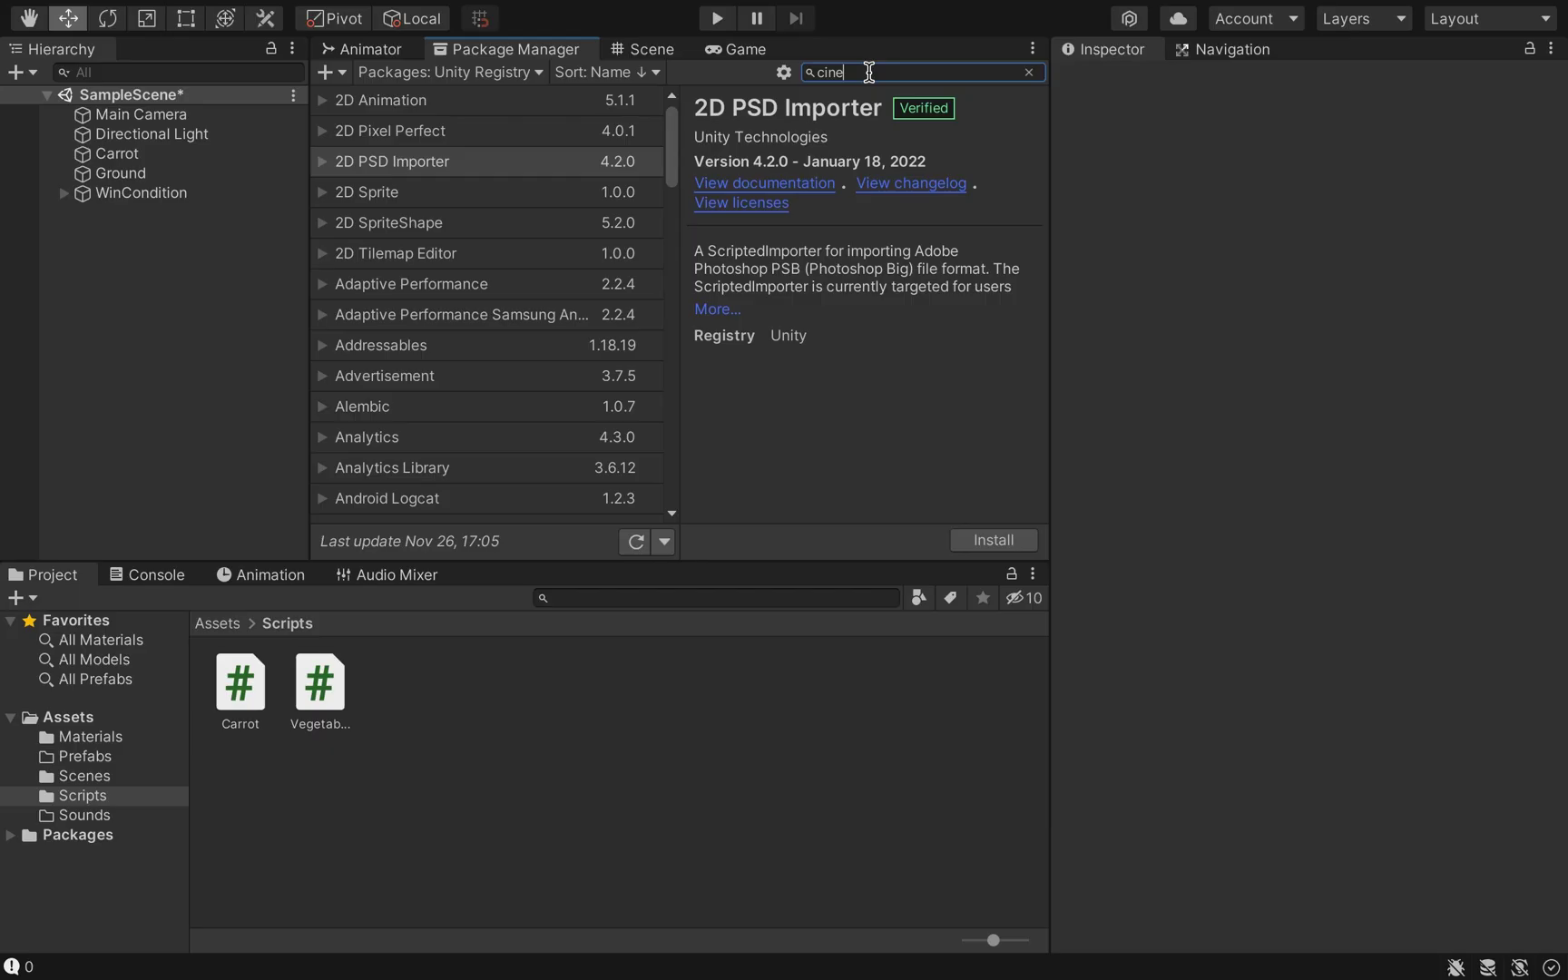
pyautogui.write('cine')
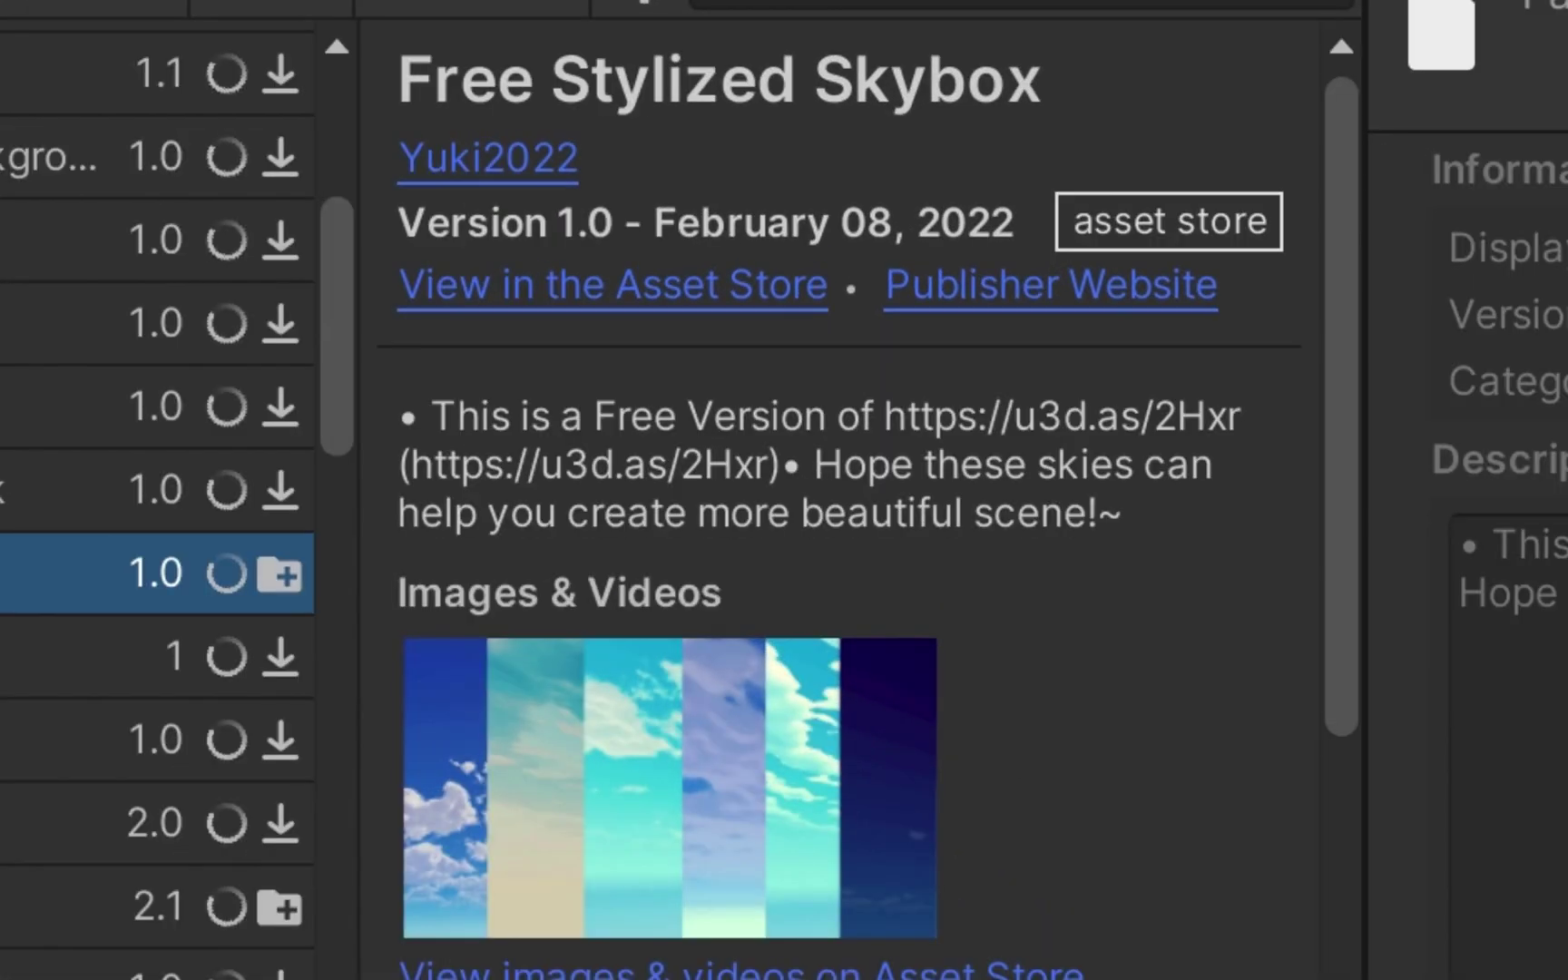
# Import Free Stylized Skybox and set Sky_LowPoly_01_Day_a as the scene's sky
pyautogui.click(871, 540)
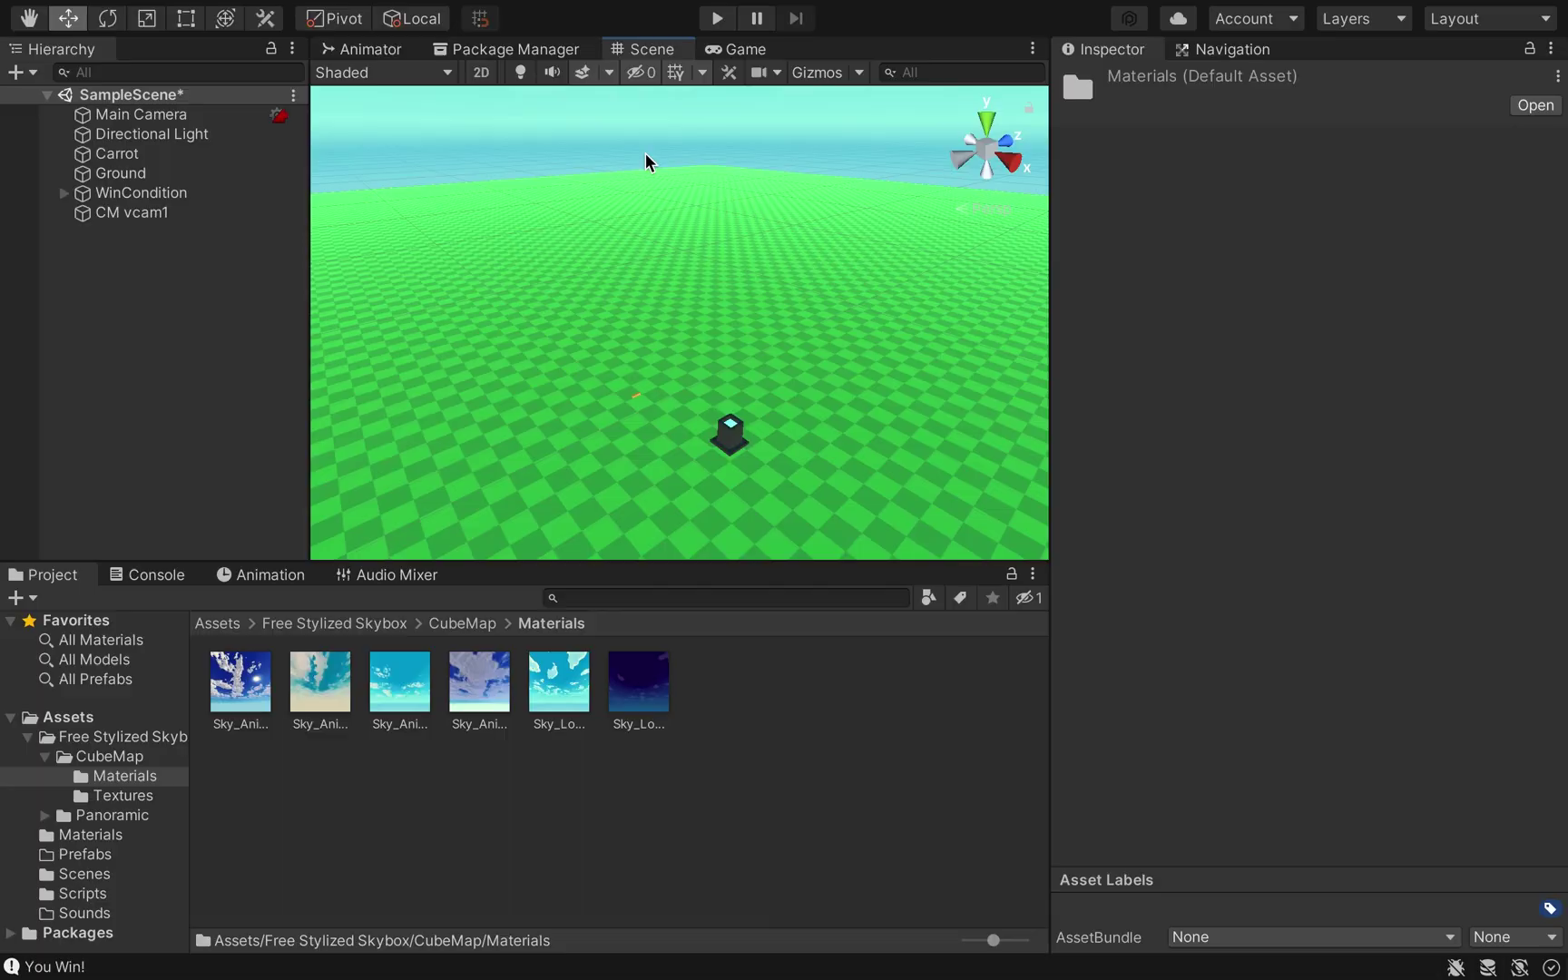
pyautogui.moveTo(535, 484); pyautogui.dragTo(535, 399, button='right')
pyautogui.moveTo(559, 681); pyautogui.dragTo(634, 299)
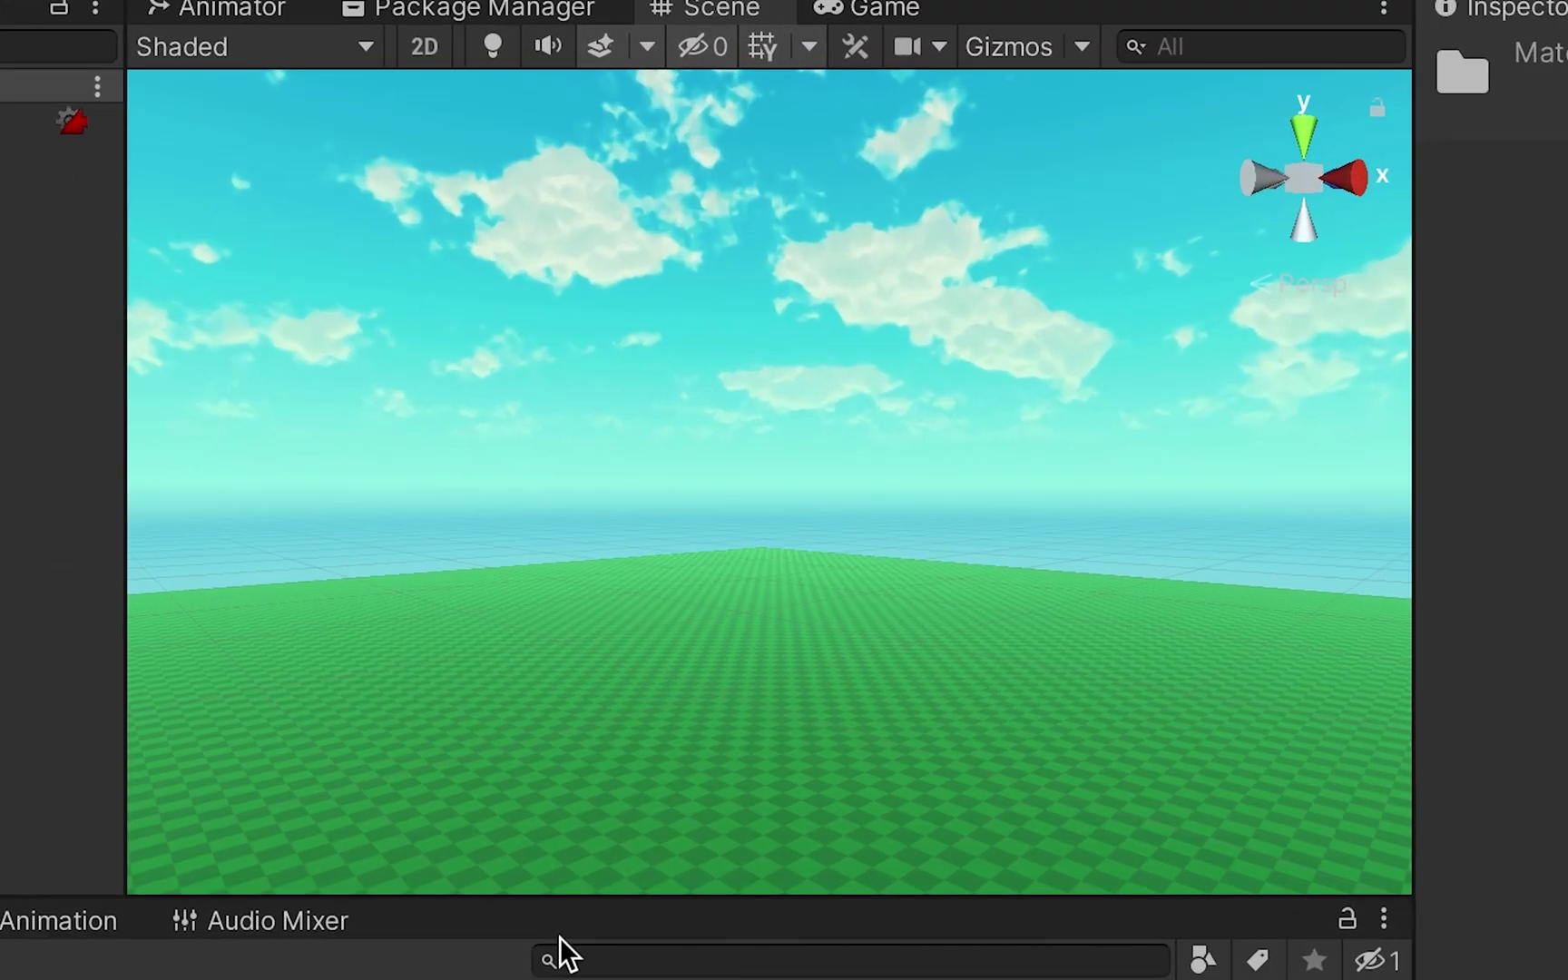
pyautogui.moveTo(690, 442); pyautogui.dragTo(698, 444)
pyautogui.moveTo(1169, 592); pyautogui.dragTo(1260, 971, button='right')
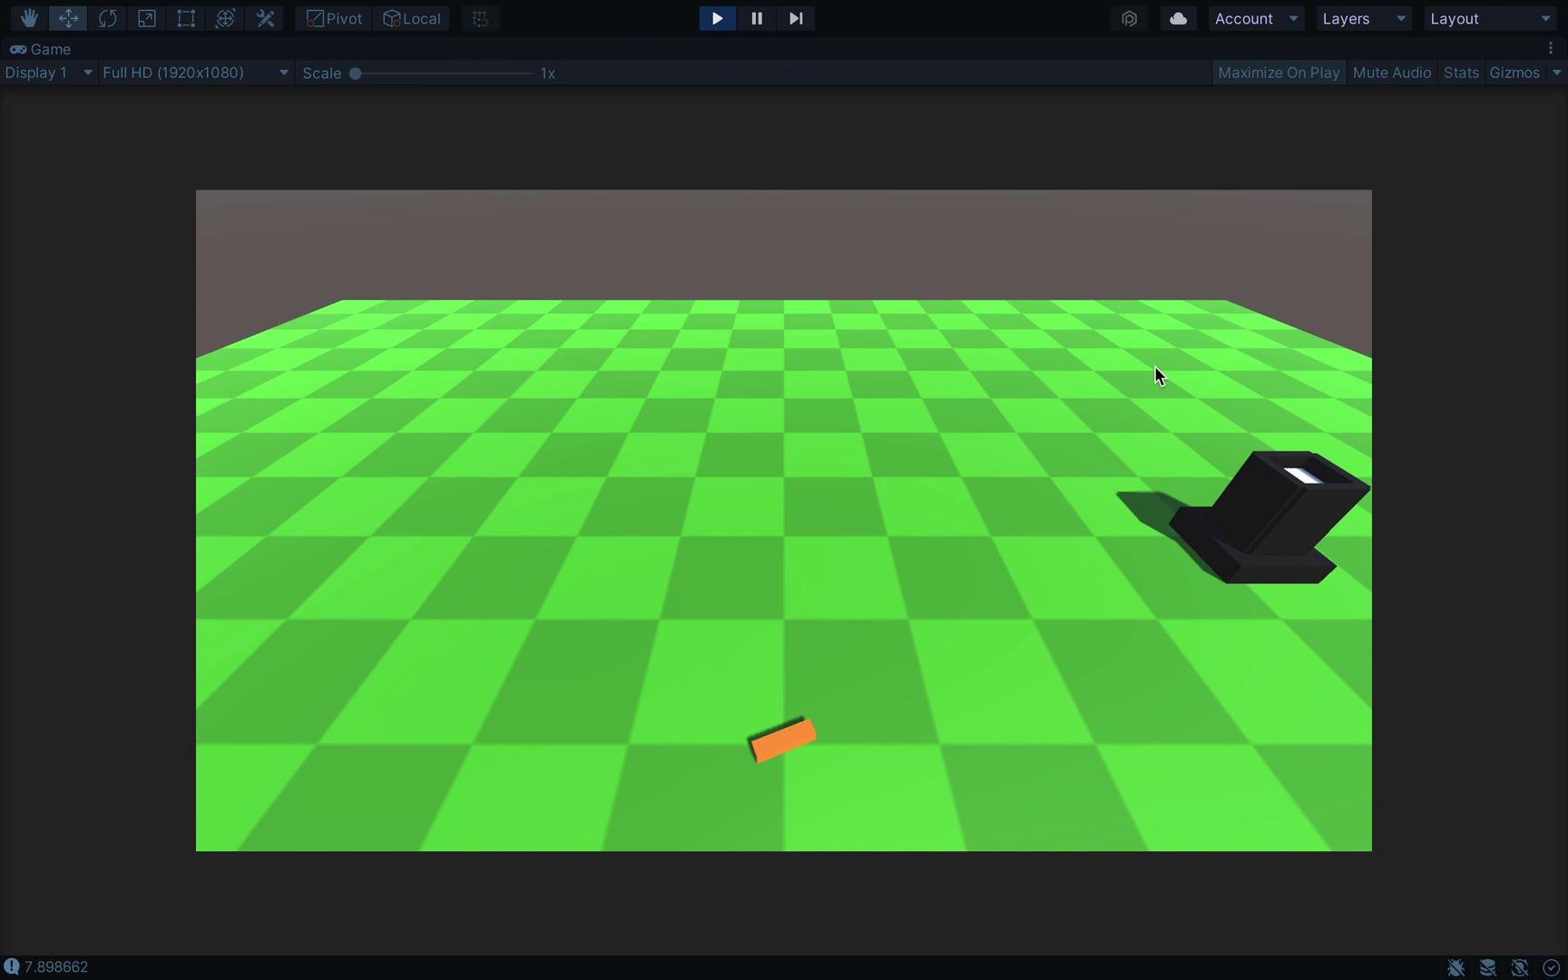
# Charge the Carrot's jump to fill the bar, then select the jumpForceIndicatorSlider.maxValue line
pyautogui.press('Left')
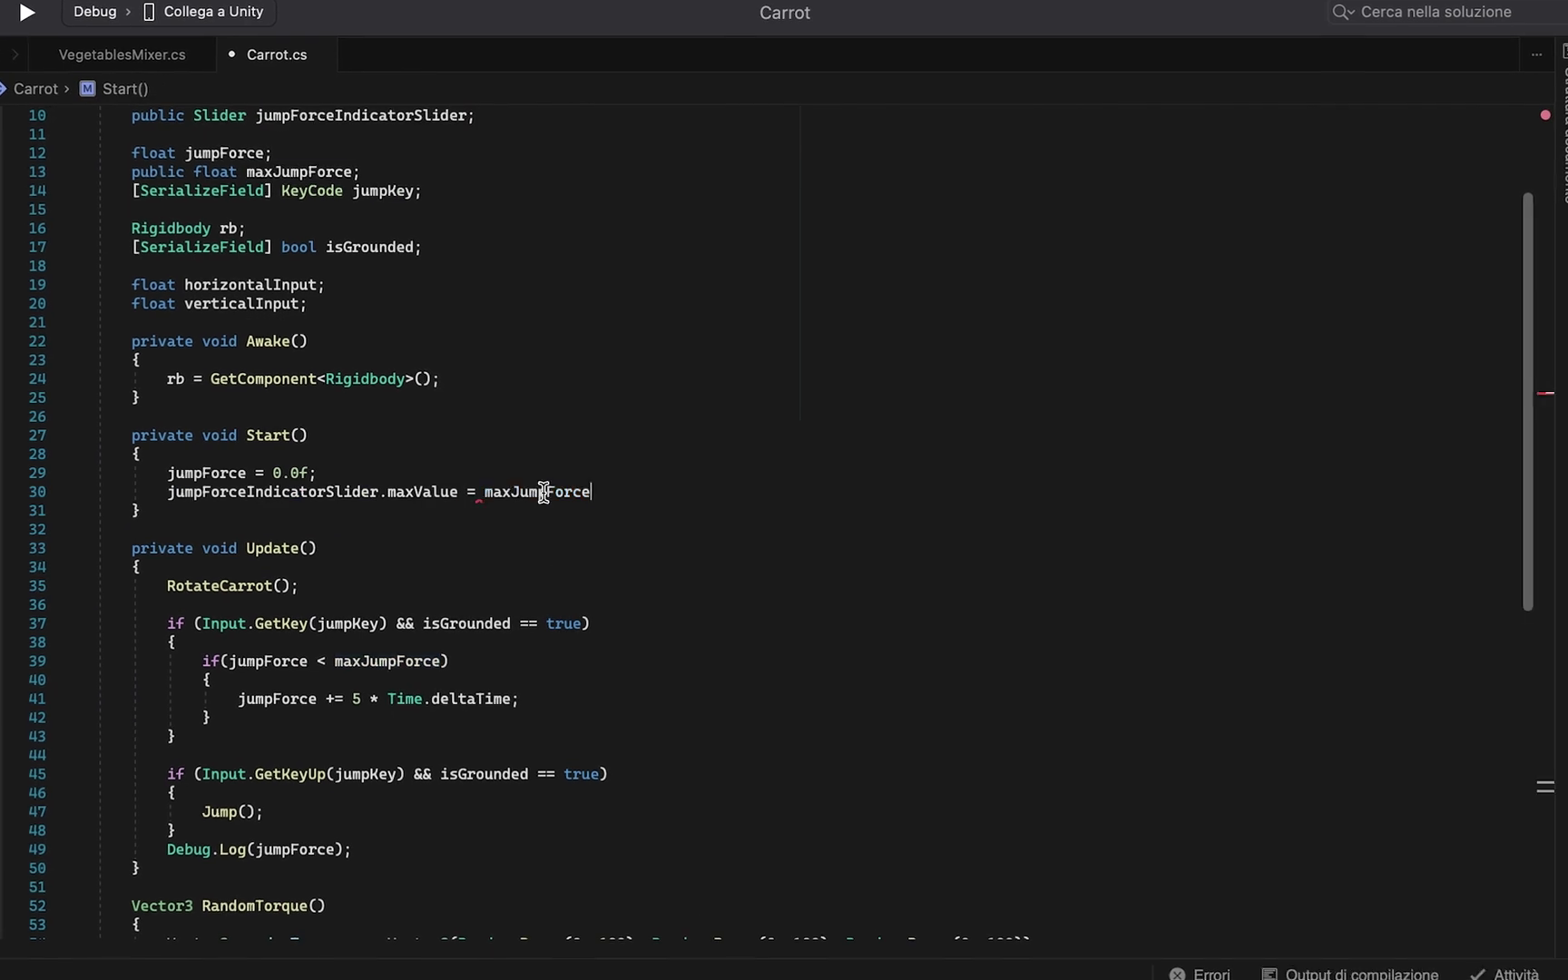
pyautogui.moveTo(178, 492); pyautogui.dragTo(464, 492)
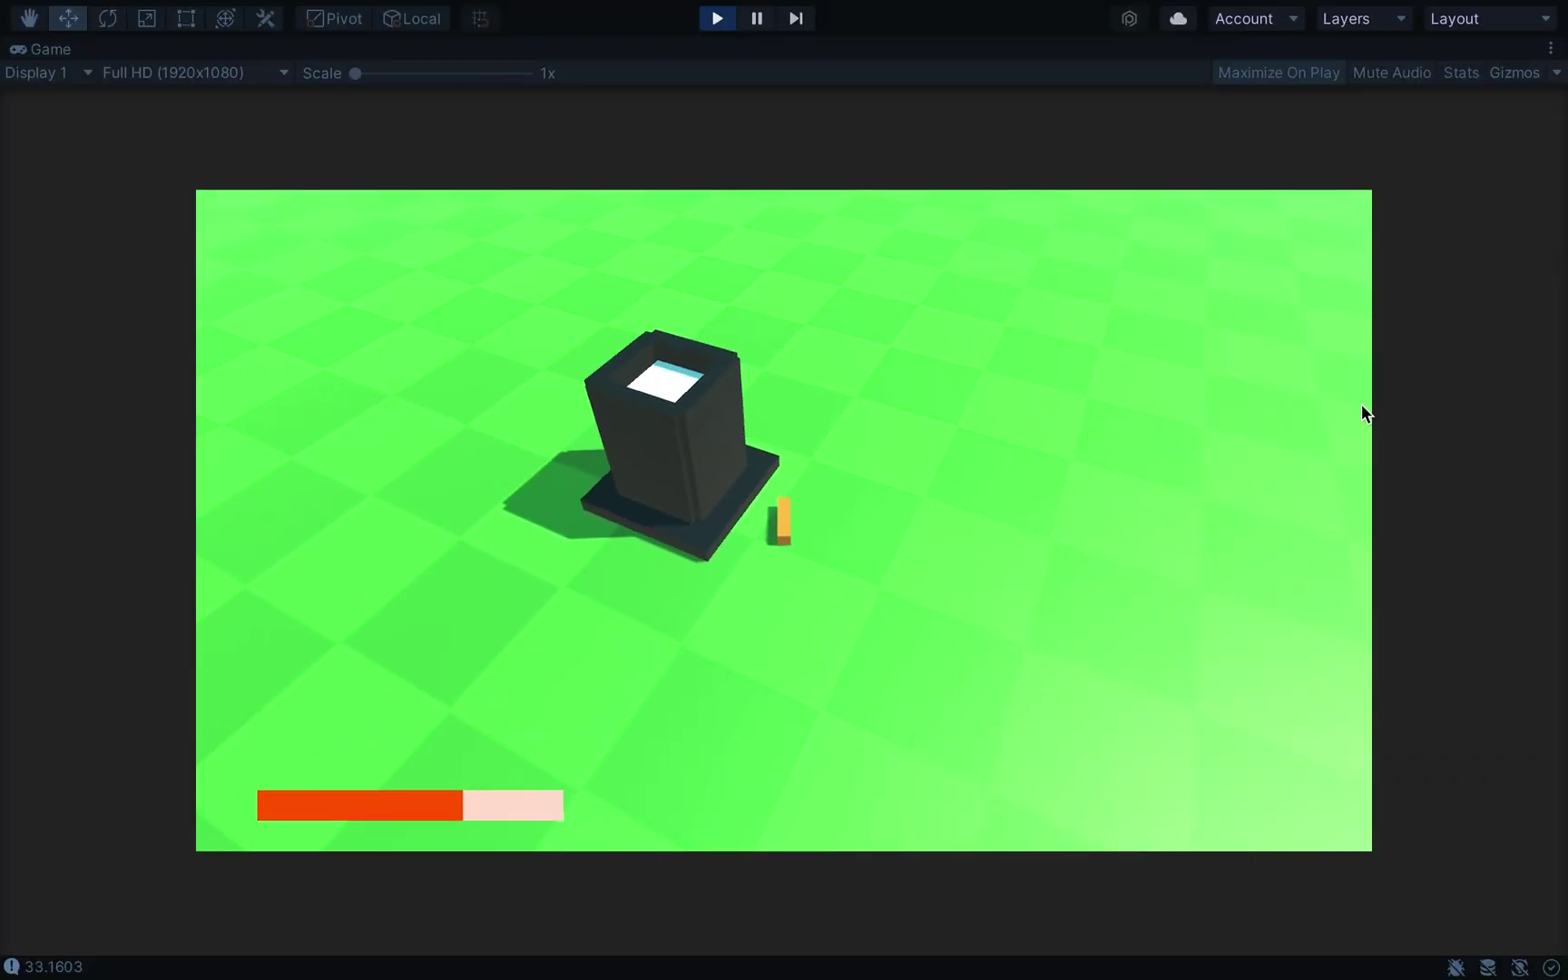
# Launch the charged jump into the mixer and check the YOU WIN! result in the Game view
pyautogui.press('space')
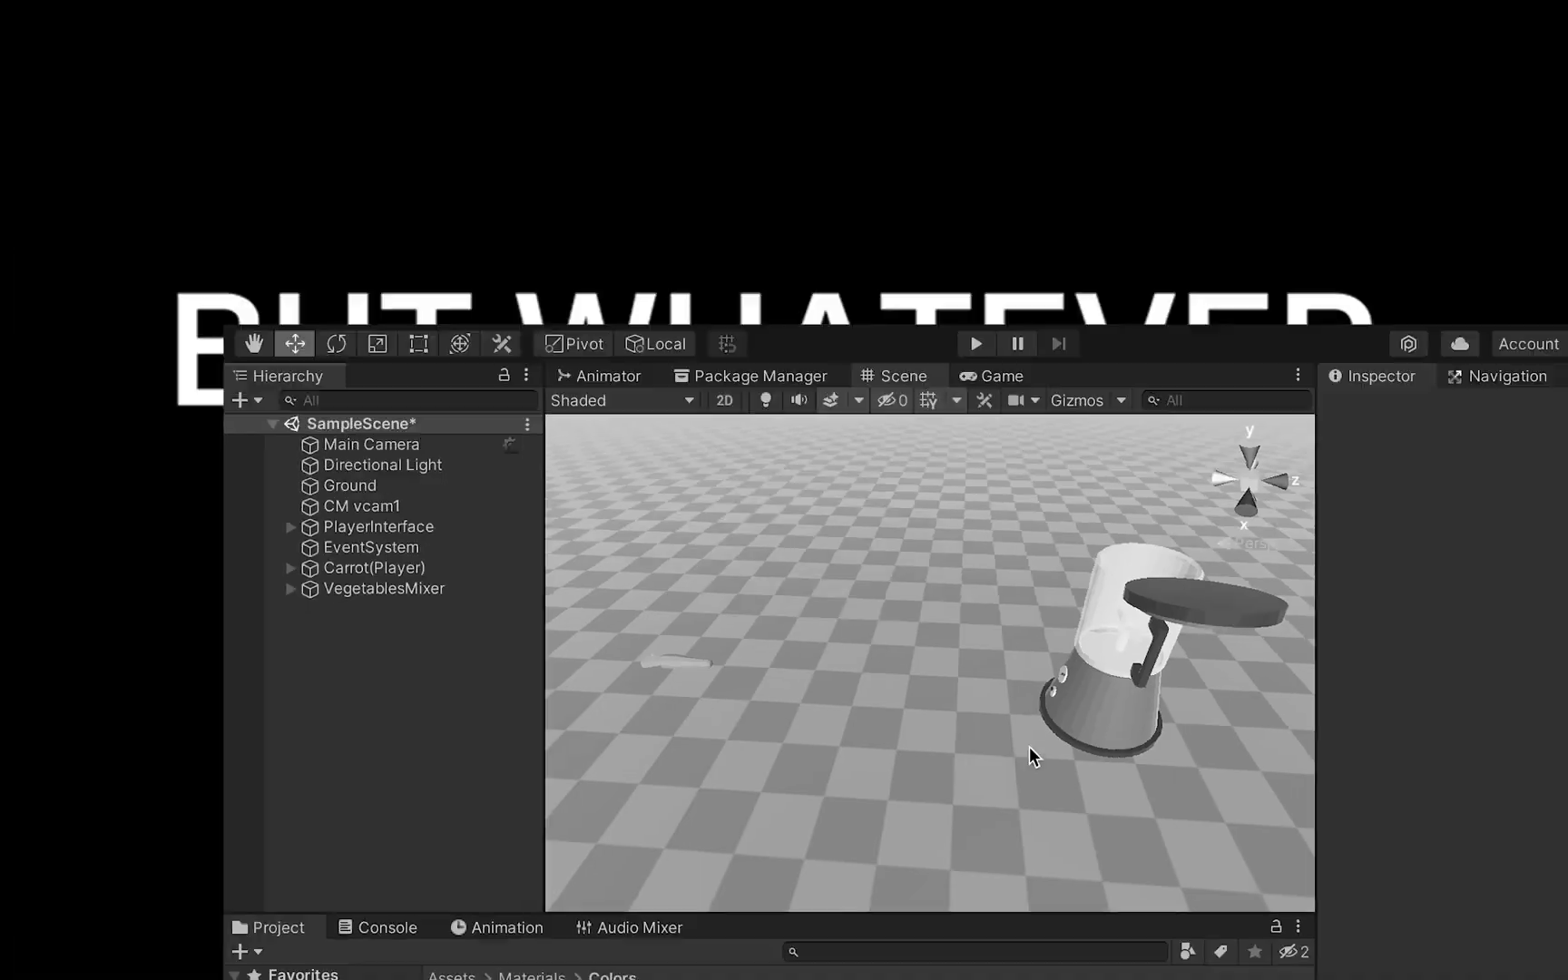
pyautogui.click(735, 49)
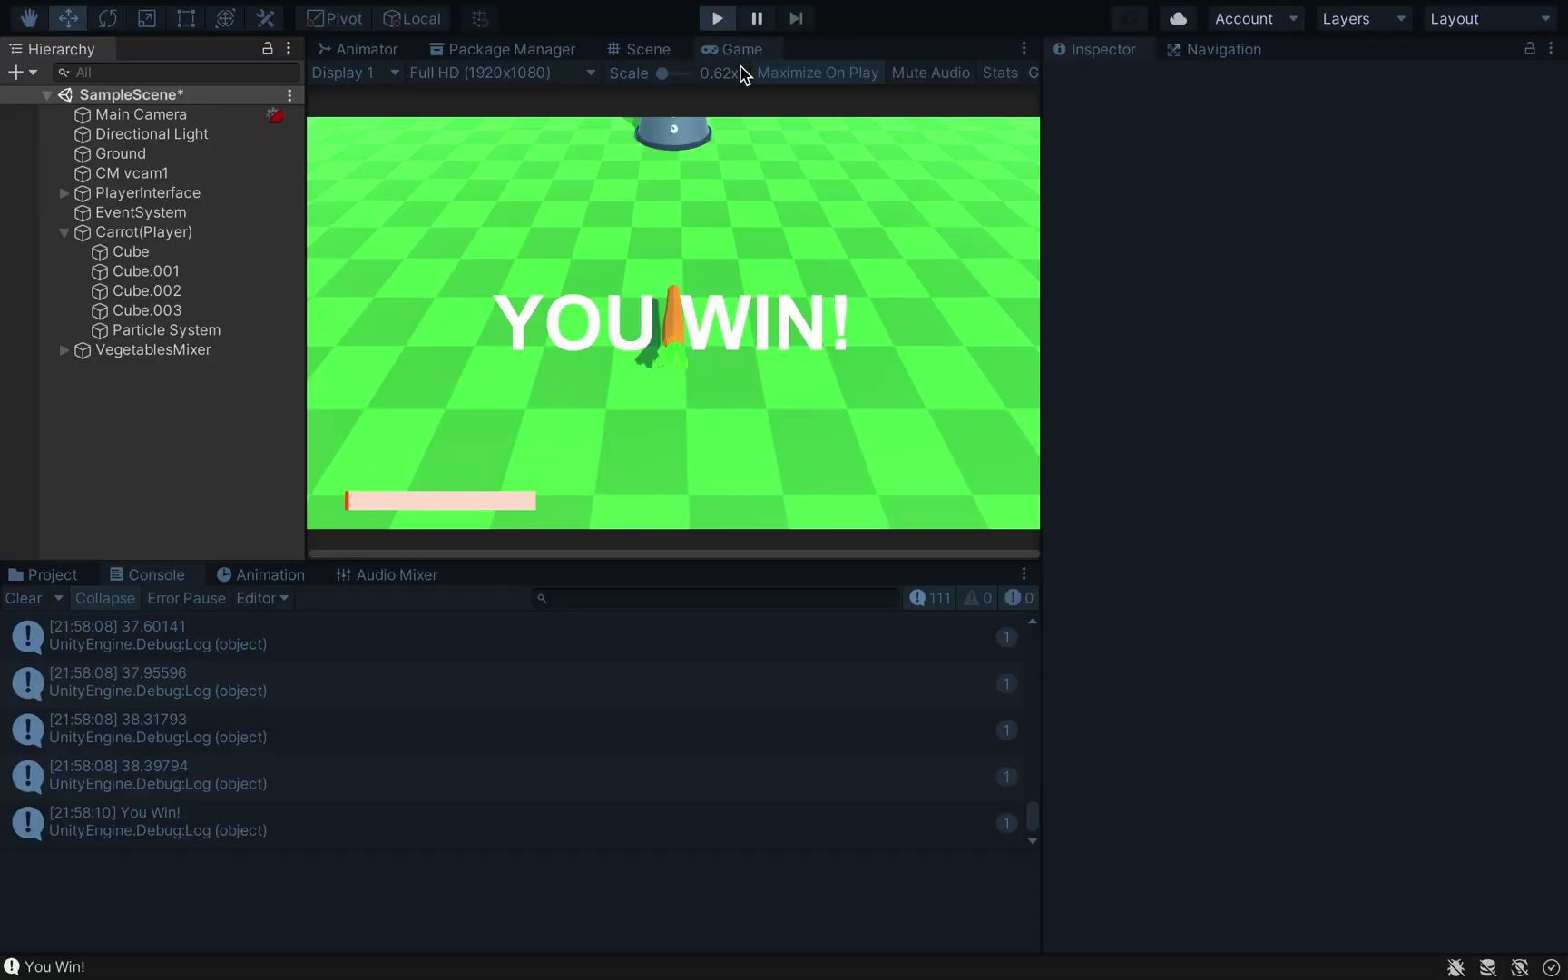
pyautogui.hotkey('ctrl', 'p')
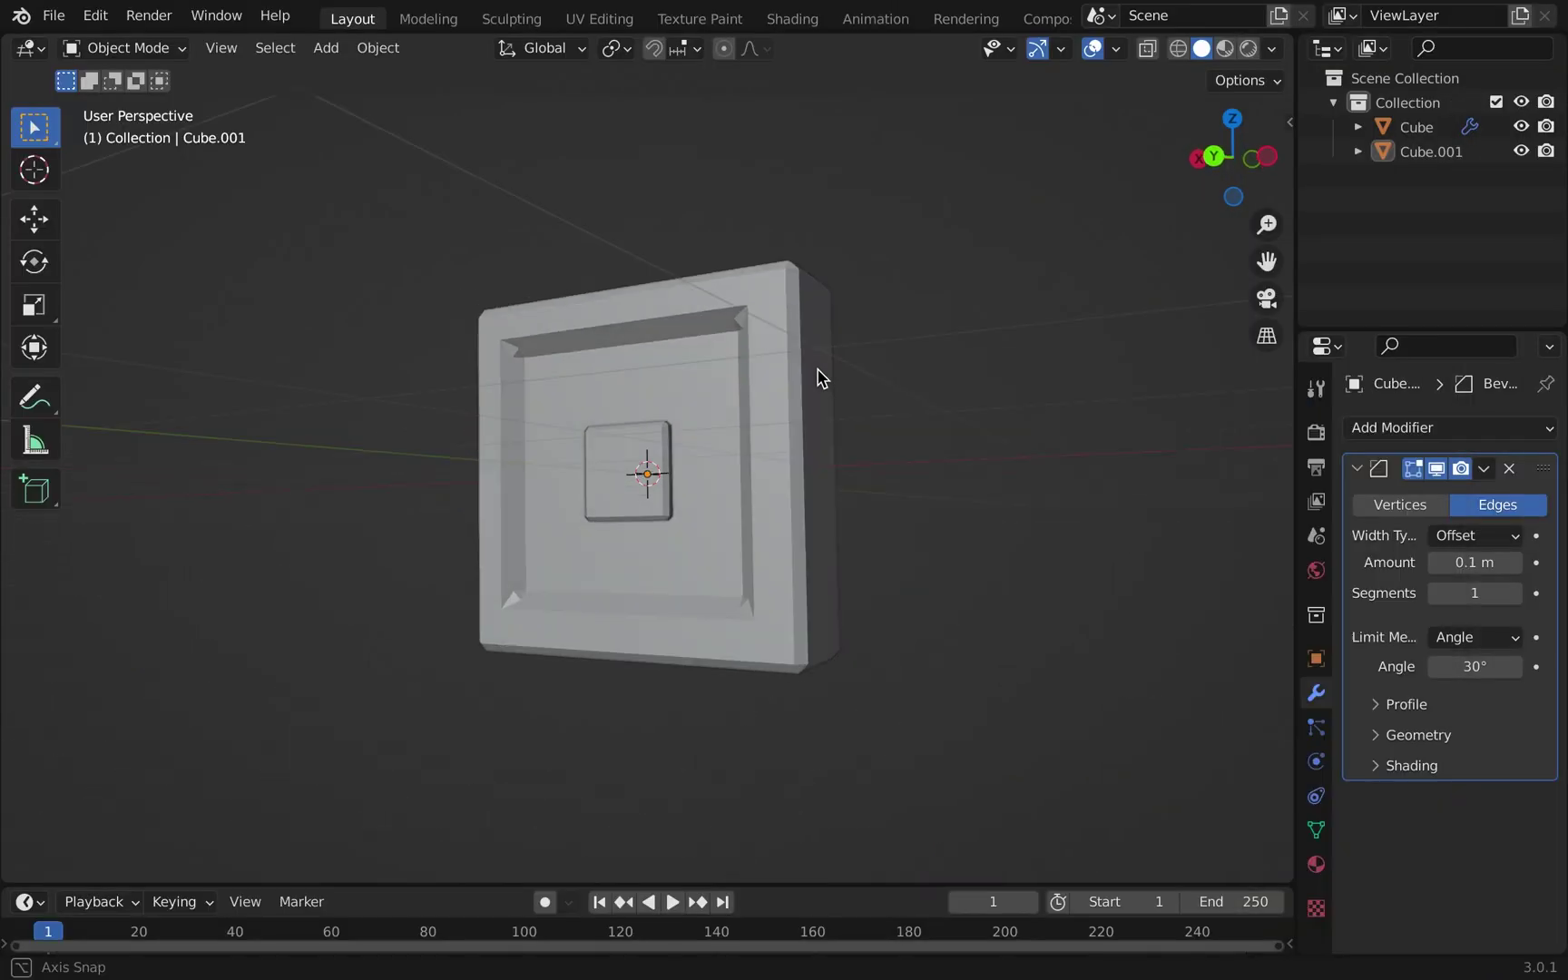
pyautogui.moveTo(821, 377); pyautogui.dragTo(490, 434, button='middle')
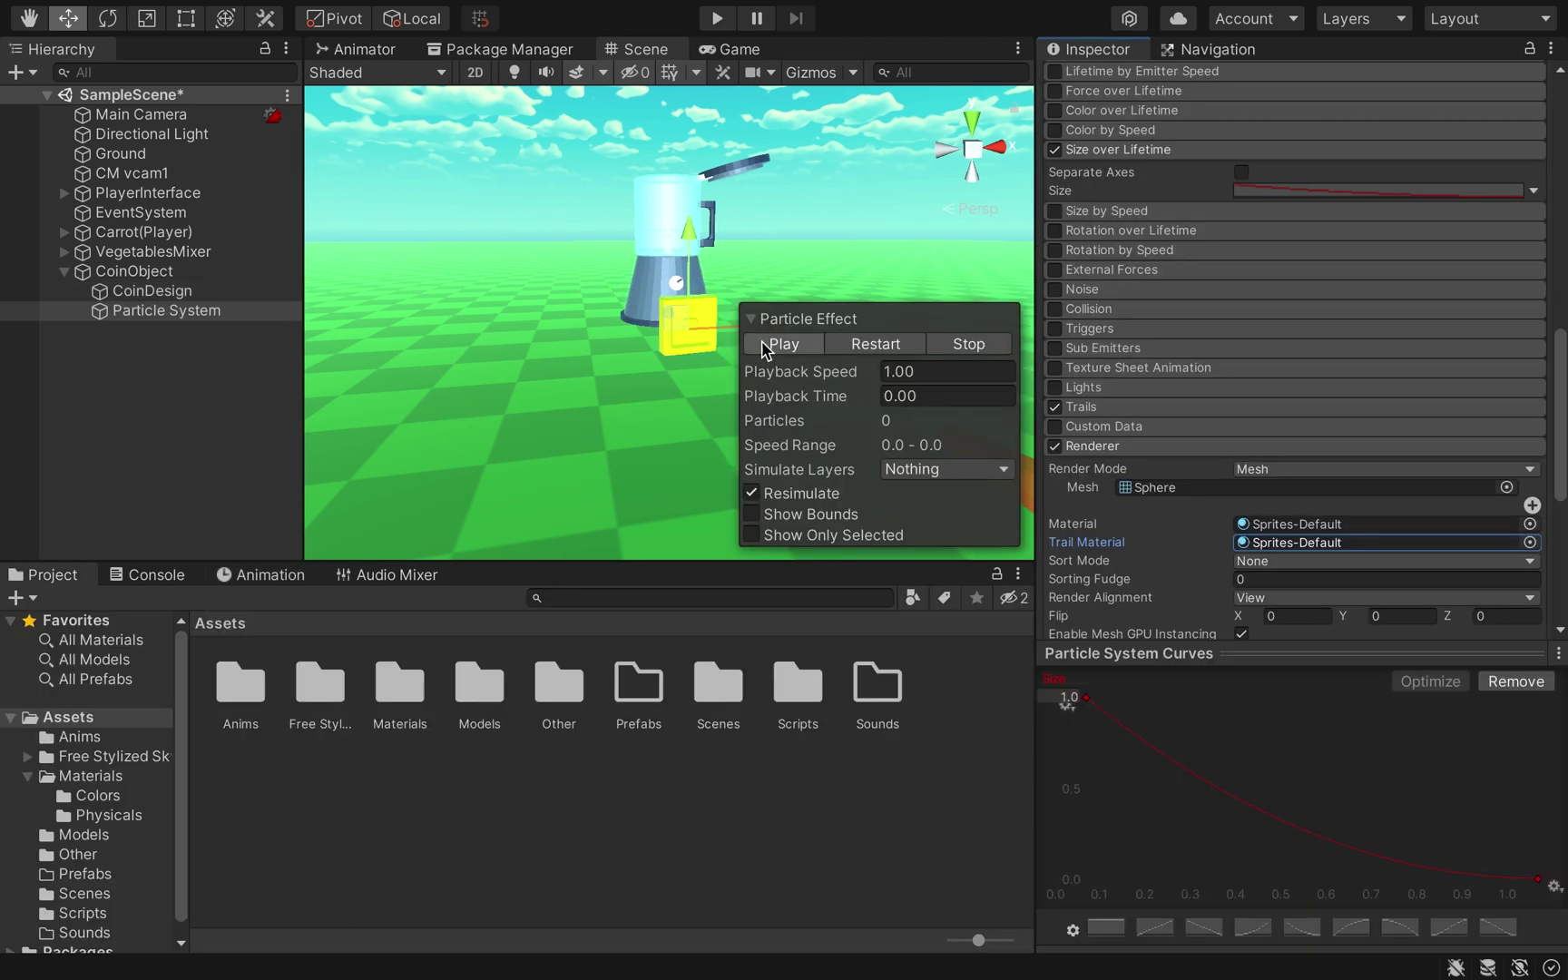
# Preview the coin's collect particle effect and enter 0 in a field
pyautogui.click(761, 343)
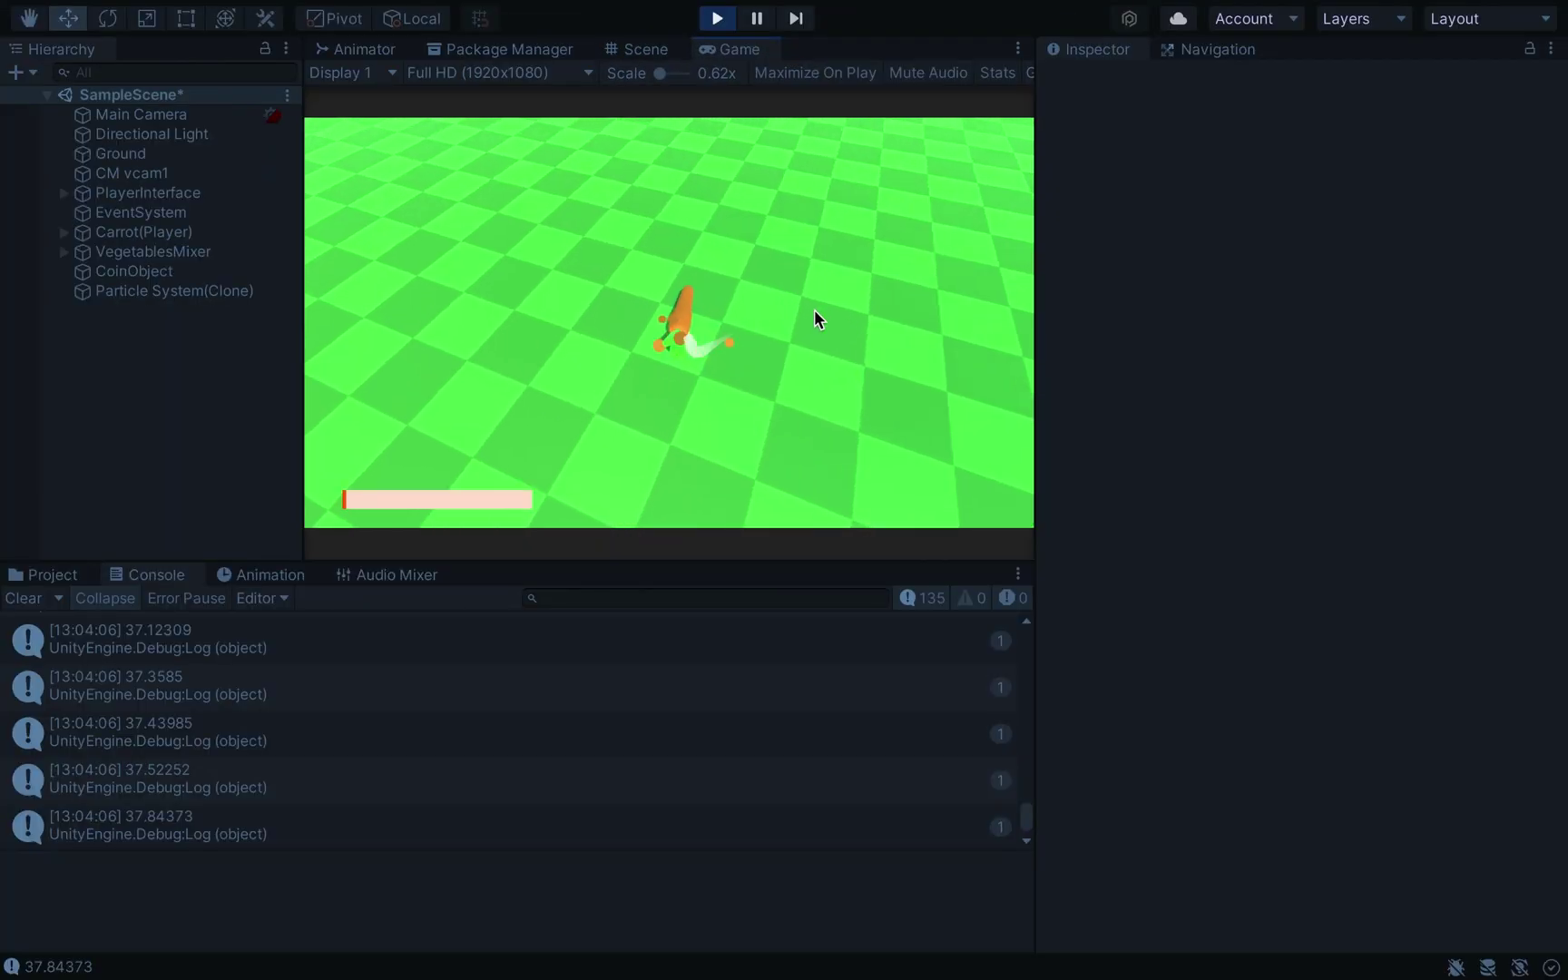
pyautogui.write('0')
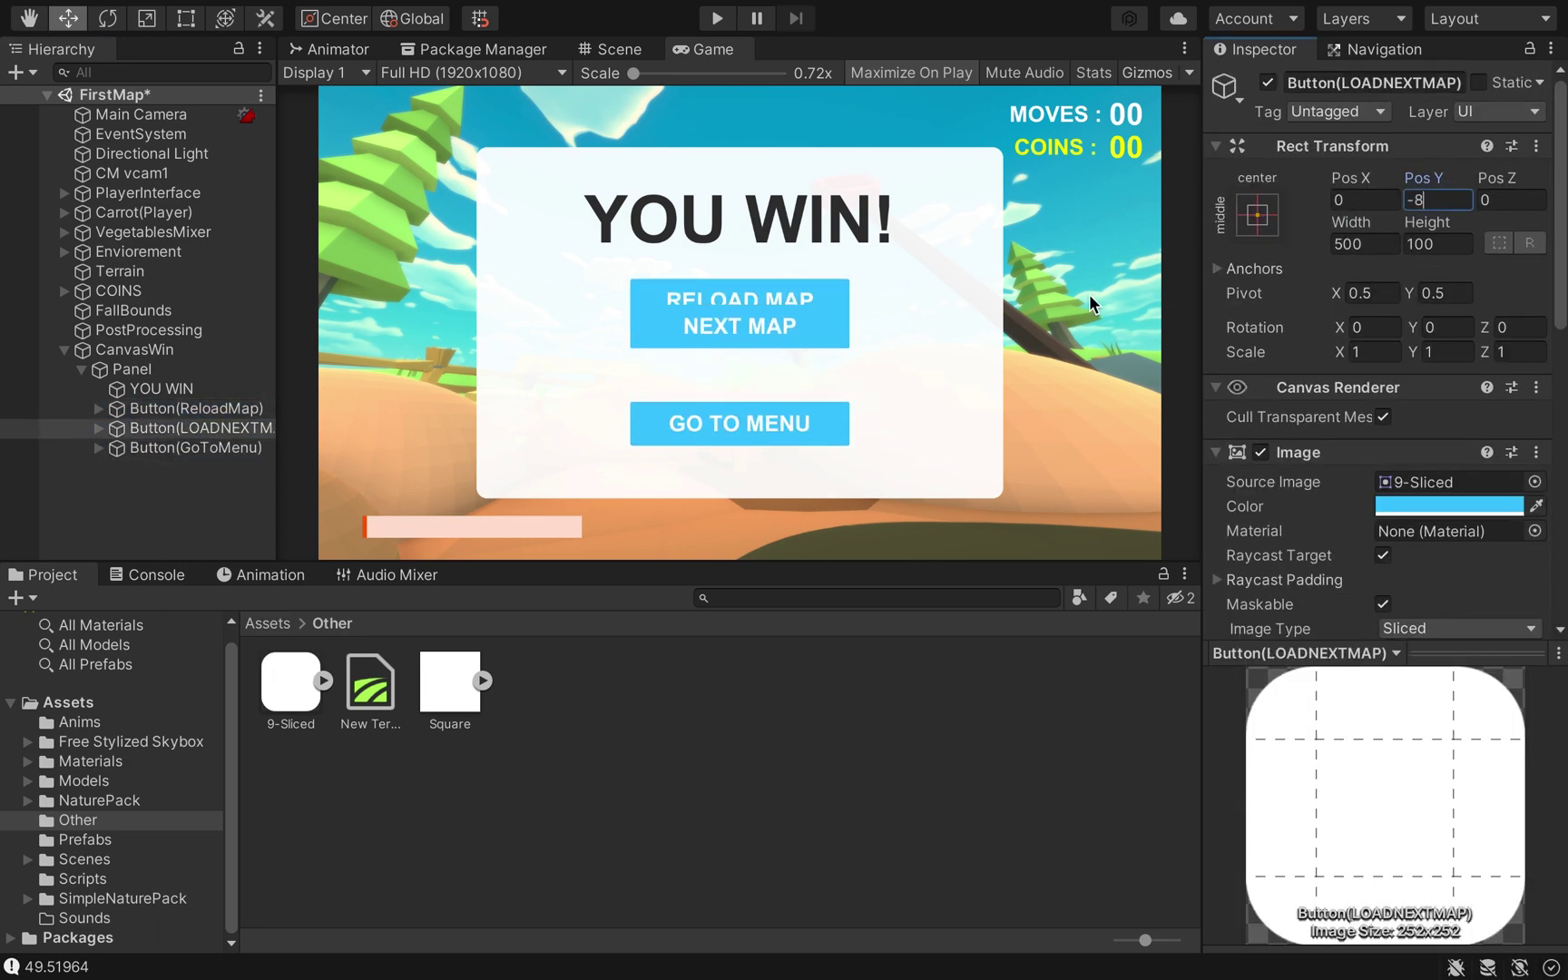
# Play the game to test the YOU WIN panel and NEXT MAP button
pyautogui.hotkey('ctrl', 'p')
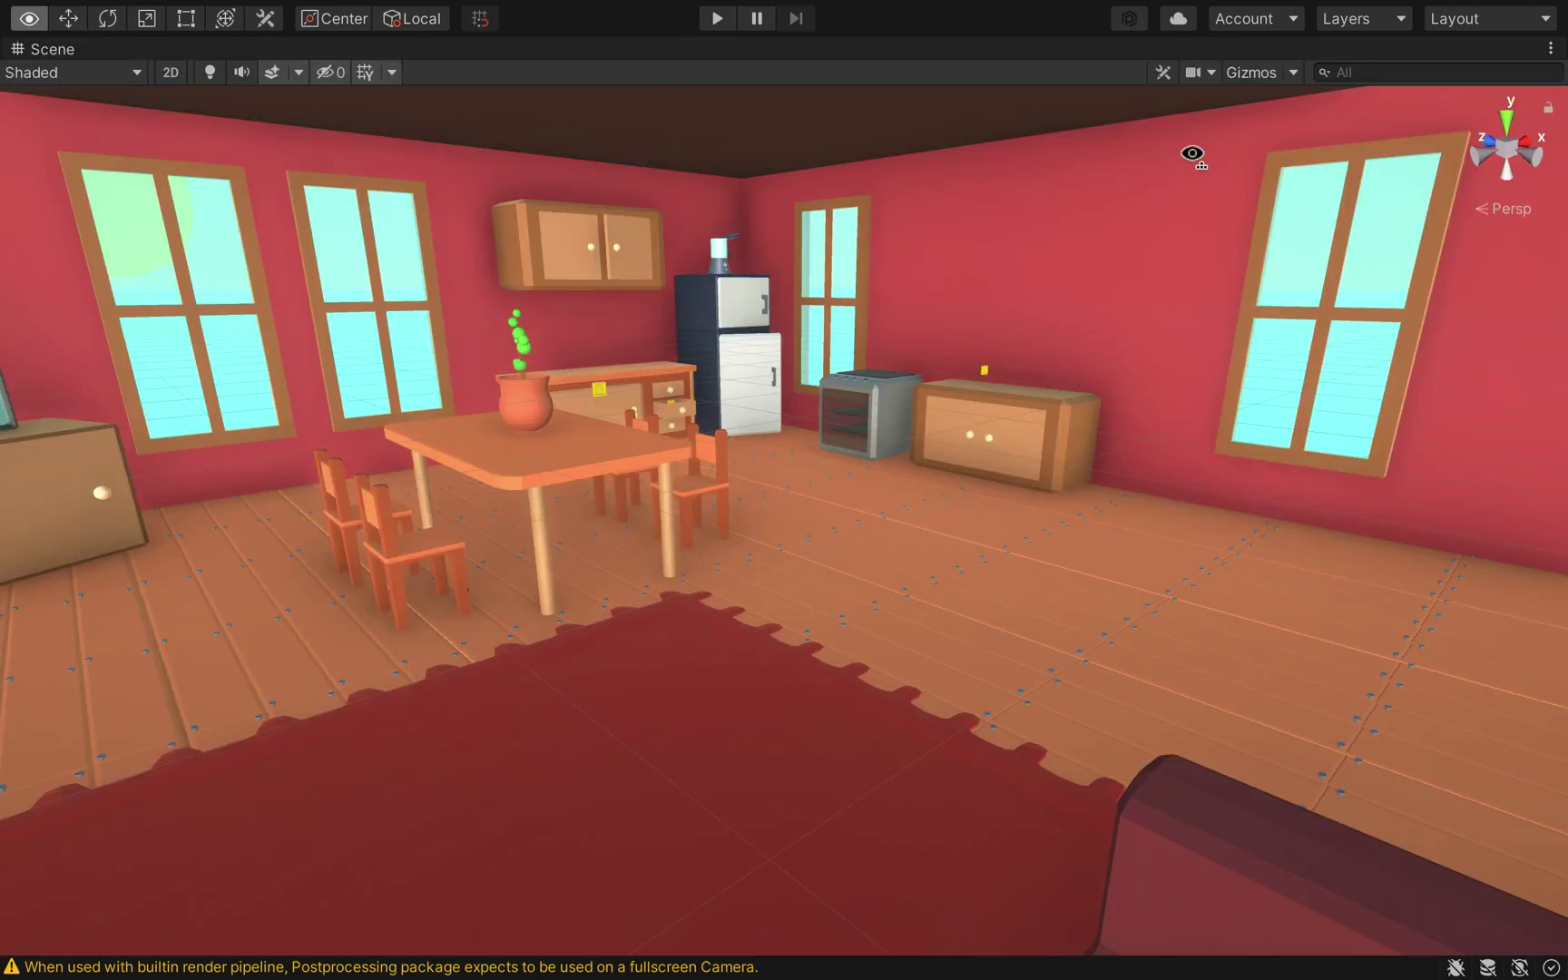
# Orbit the view to look around the second map's furnished room
pyautogui.moveTo(1194, 154); pyautogui.dragTo(1038, 150, button='right')
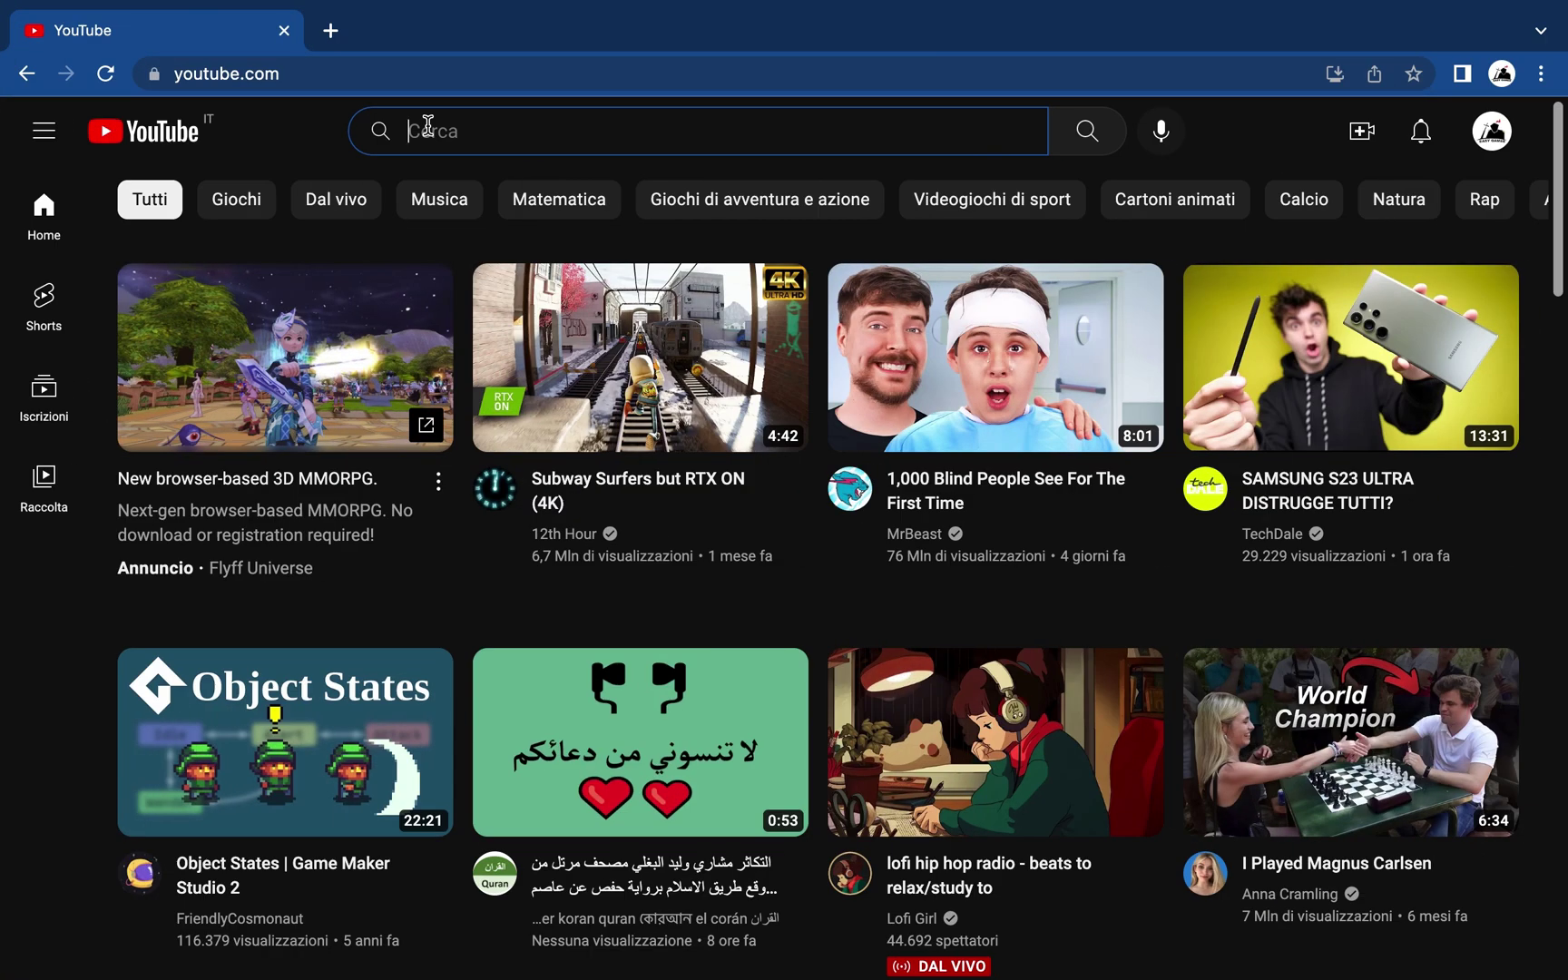
# Search YouTube for the creator's channel name and open their channel page
pyautogui.click(413, 129)
pyautogui.write('Jio')
pyautogui.press('Return')
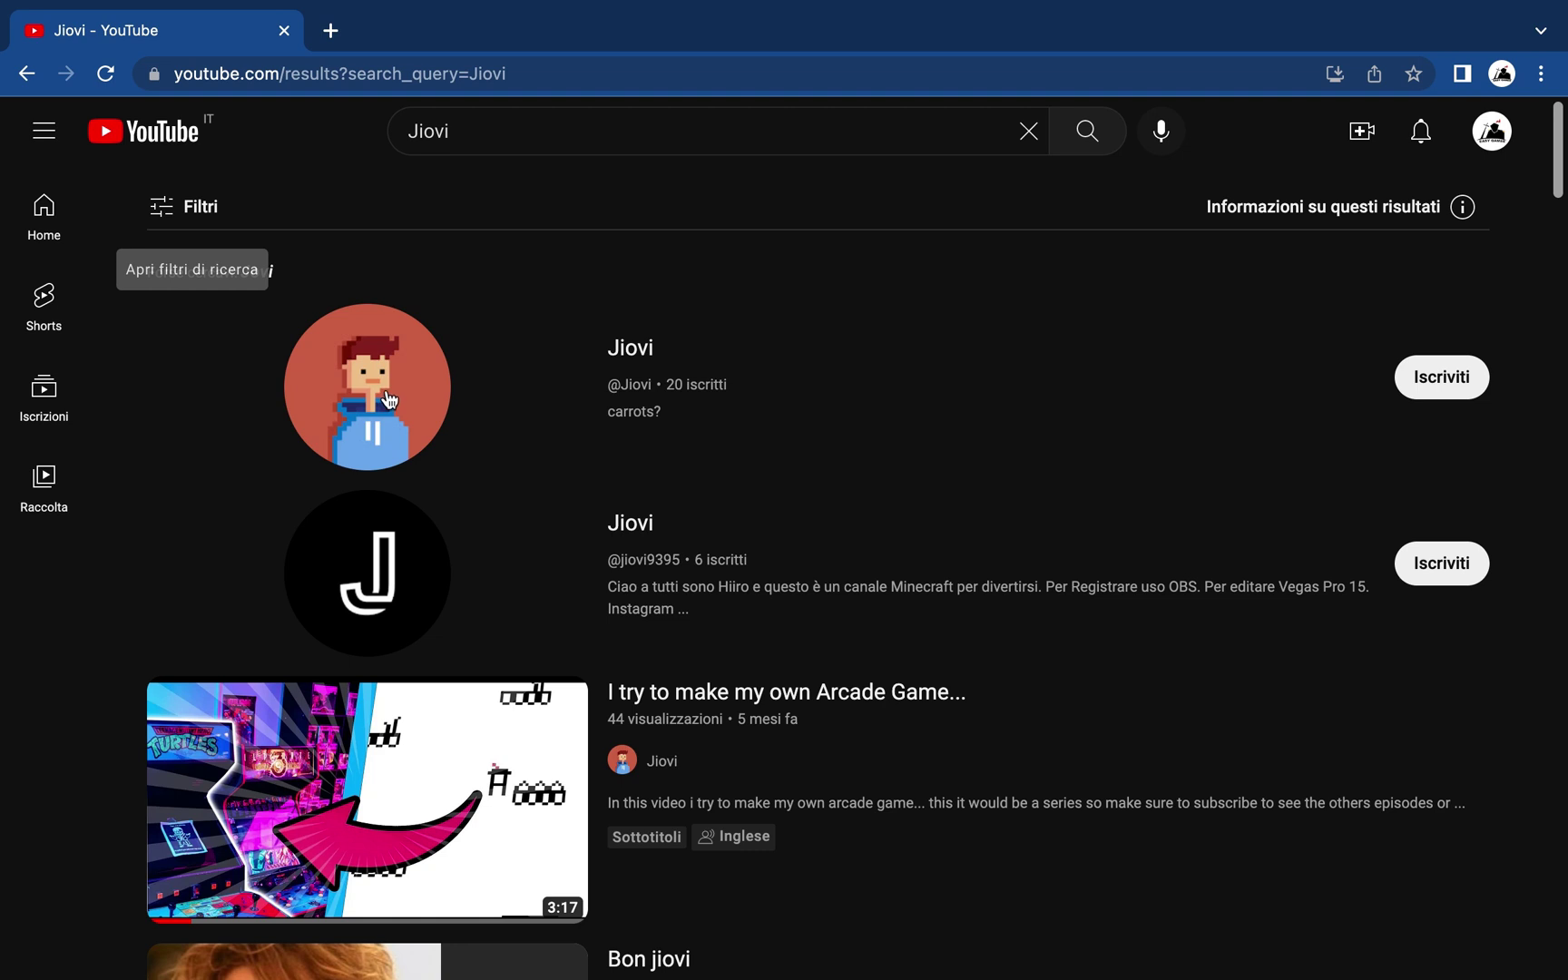
pyautogui.click(388, 400)
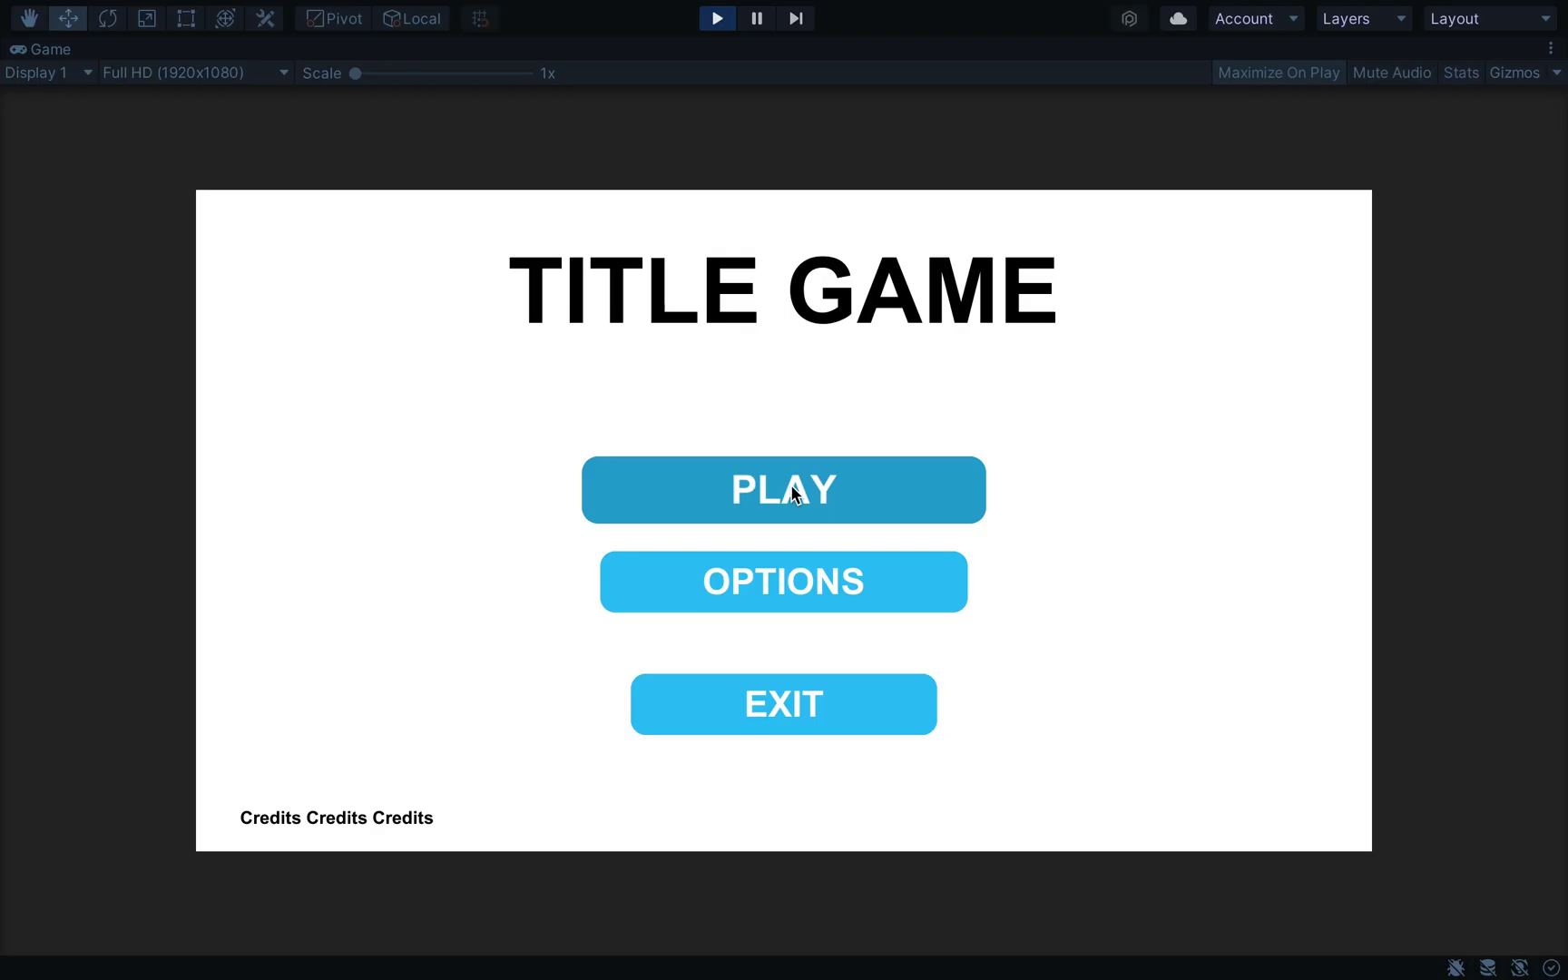
# Go from the title menu to map selection, start map 2 and draw a wavy trail behind the carrot
pyautogui.click(792, 493)
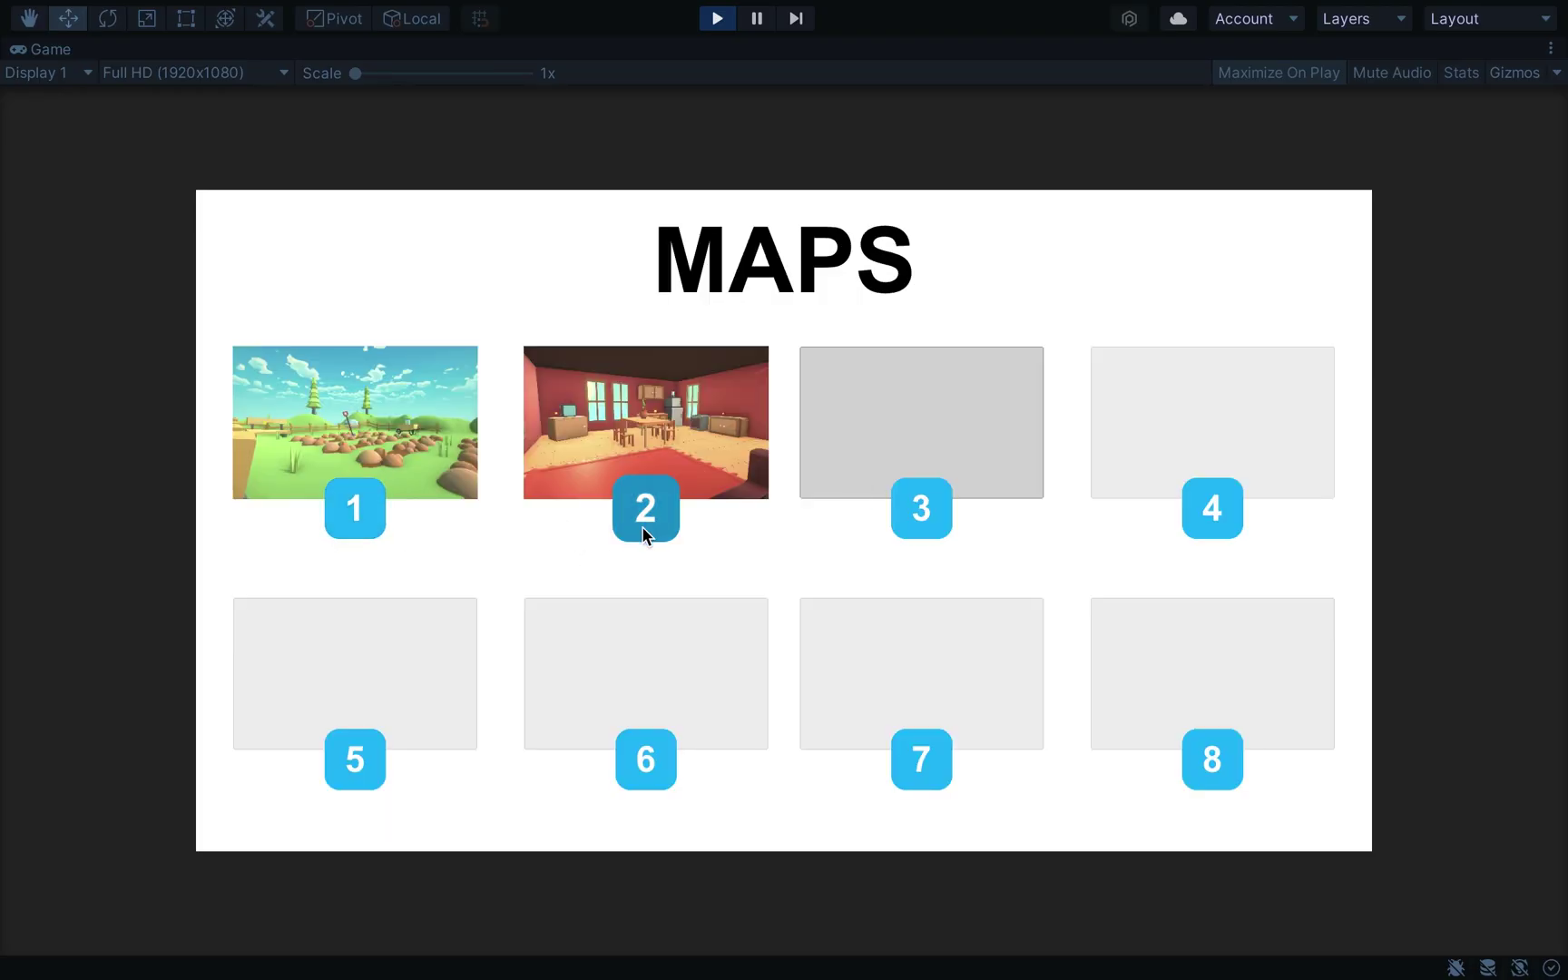
pyautogui.click(372, 522)
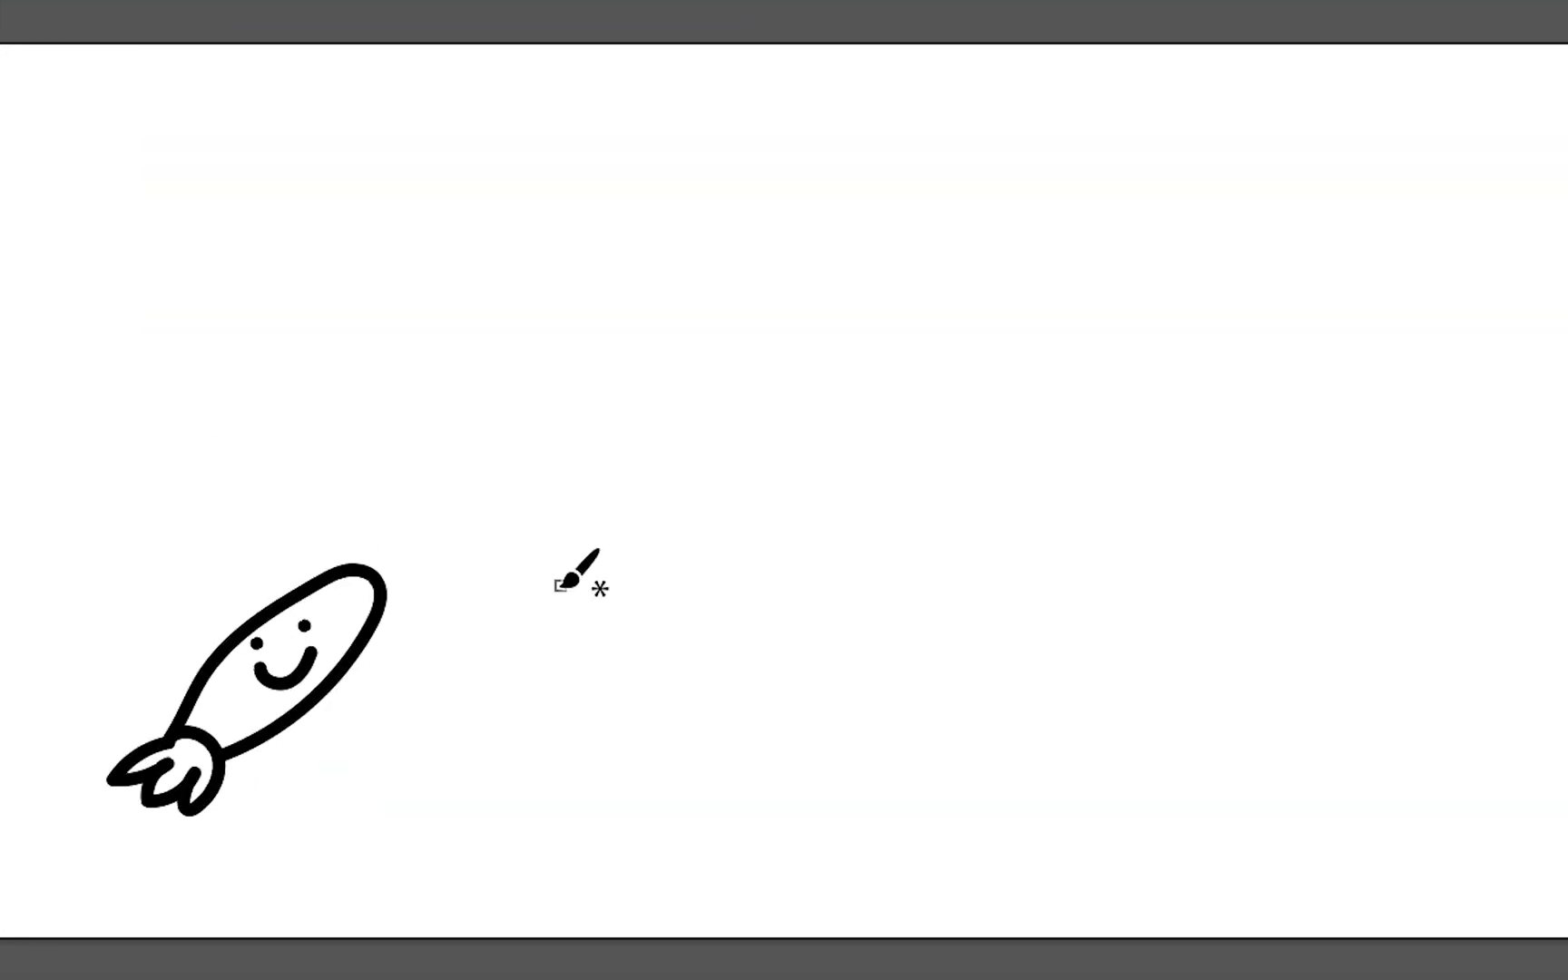
pyautogui.moveTo(396, 600); pyautogui.dragTo(1038, 550)
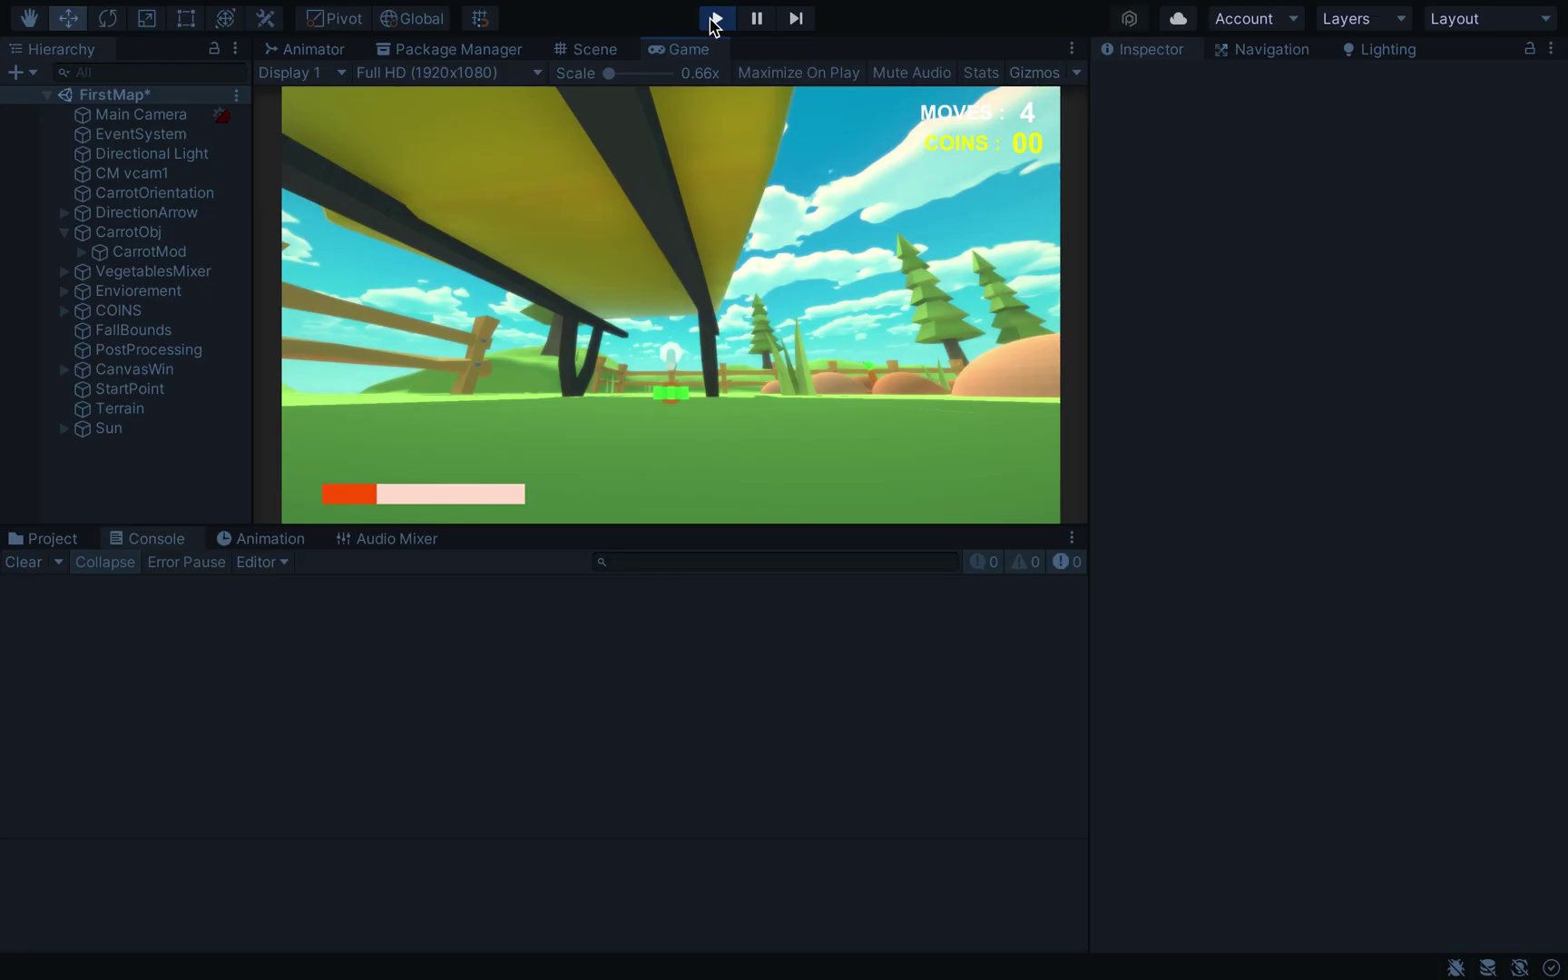
# Make the carrot hop forward in the running game
pyautogui.press('w')
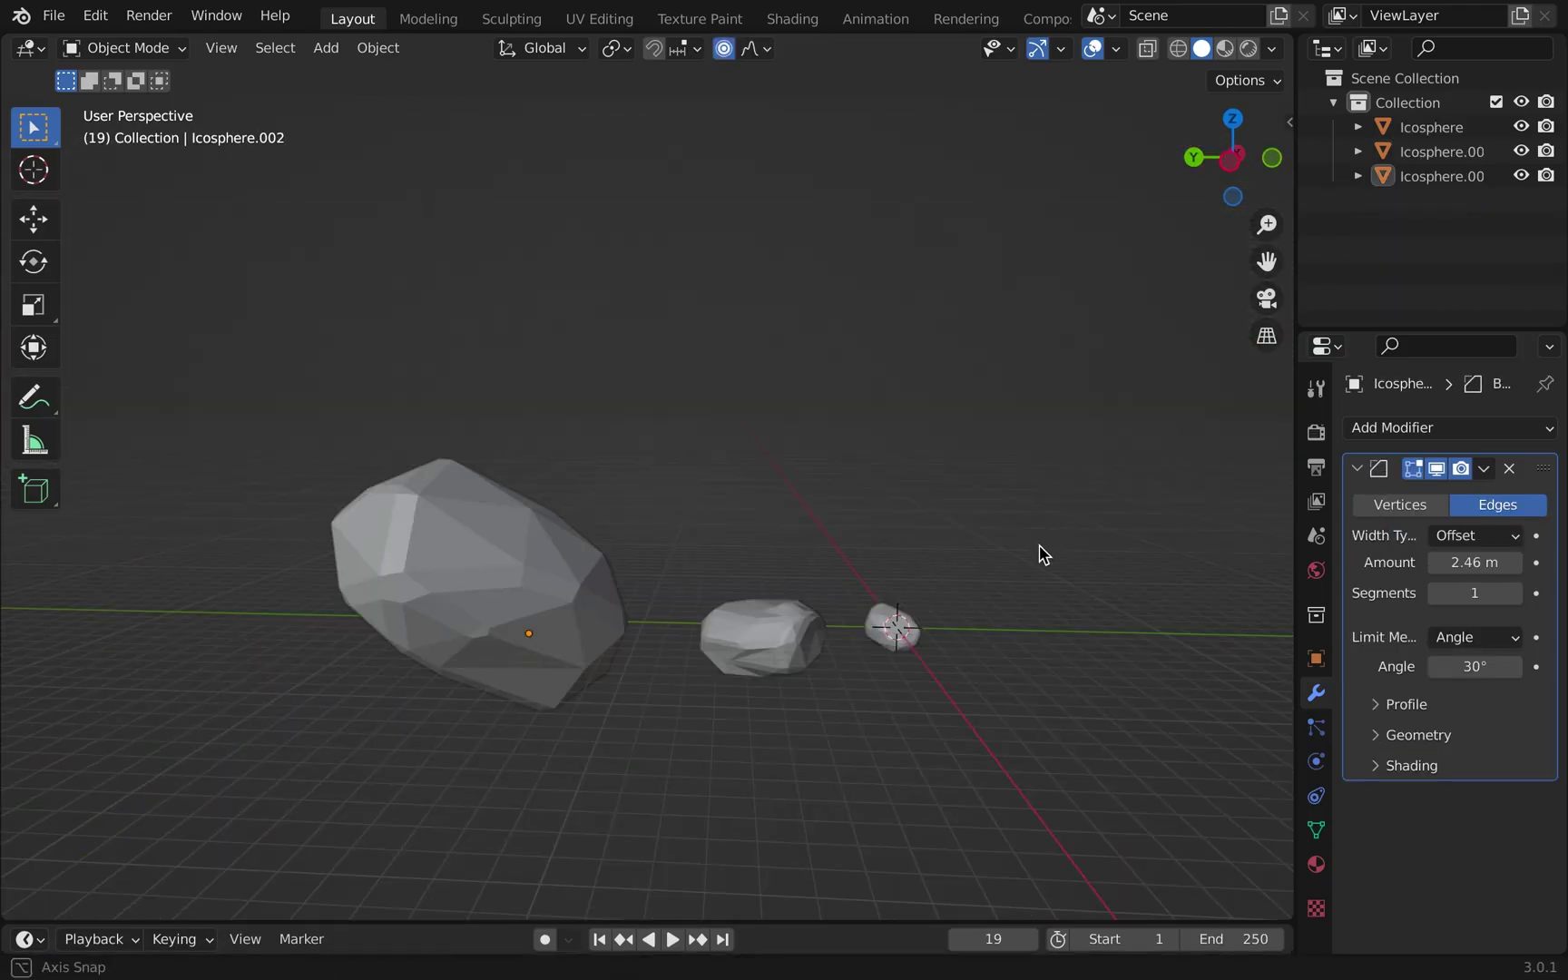
# Orbit the view around the low-poly snowy tree models
pyautogui.moveTo(1044, 554); pyautogui.dragTo(836, 606, button='middle')
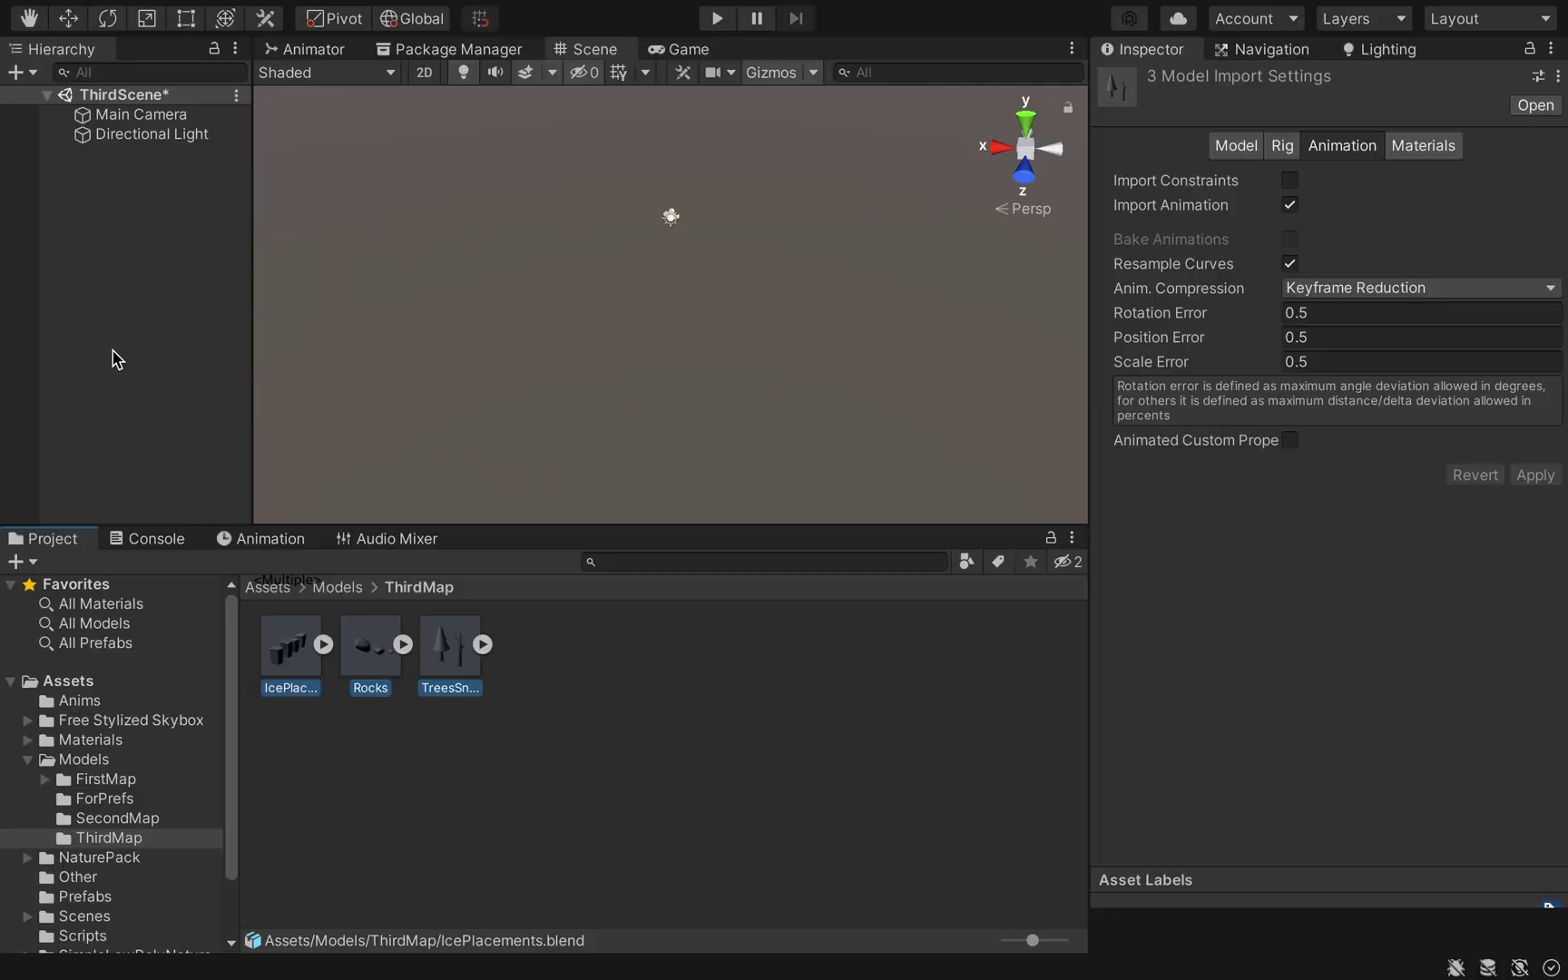
# Place the three ThirdMap models in the scene and add the Water prefab
pyautogui.moveTo(128, 191); pyautogui.dragTo(130, 193)
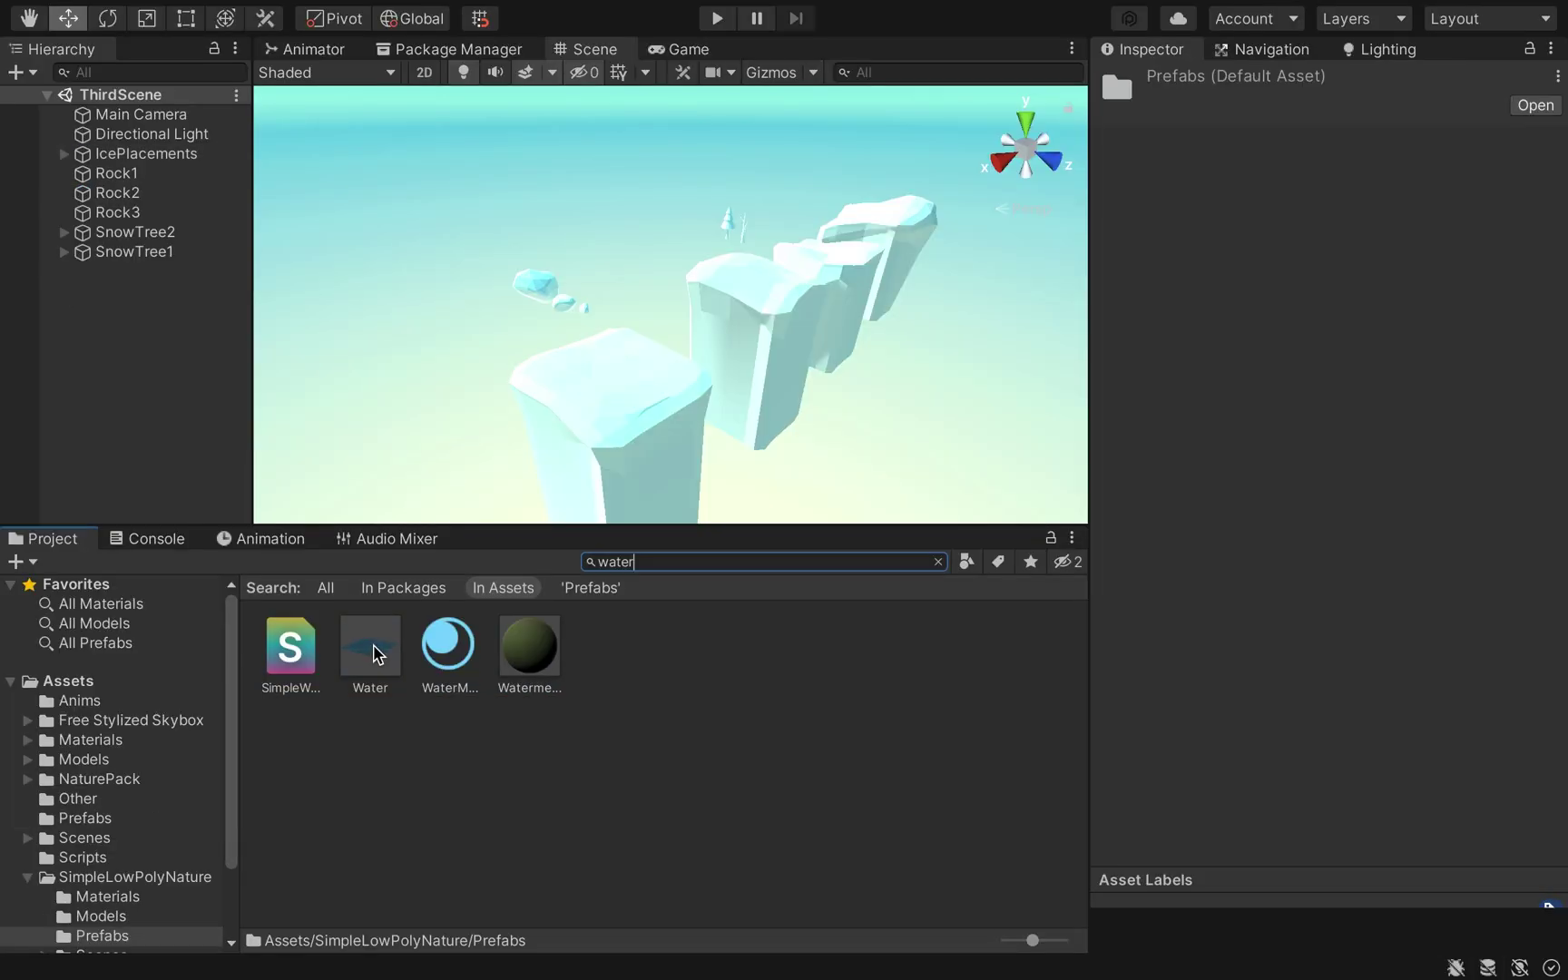
pyautogui.moveTo(559, 392); pyautogui.dragTo(678, 349)
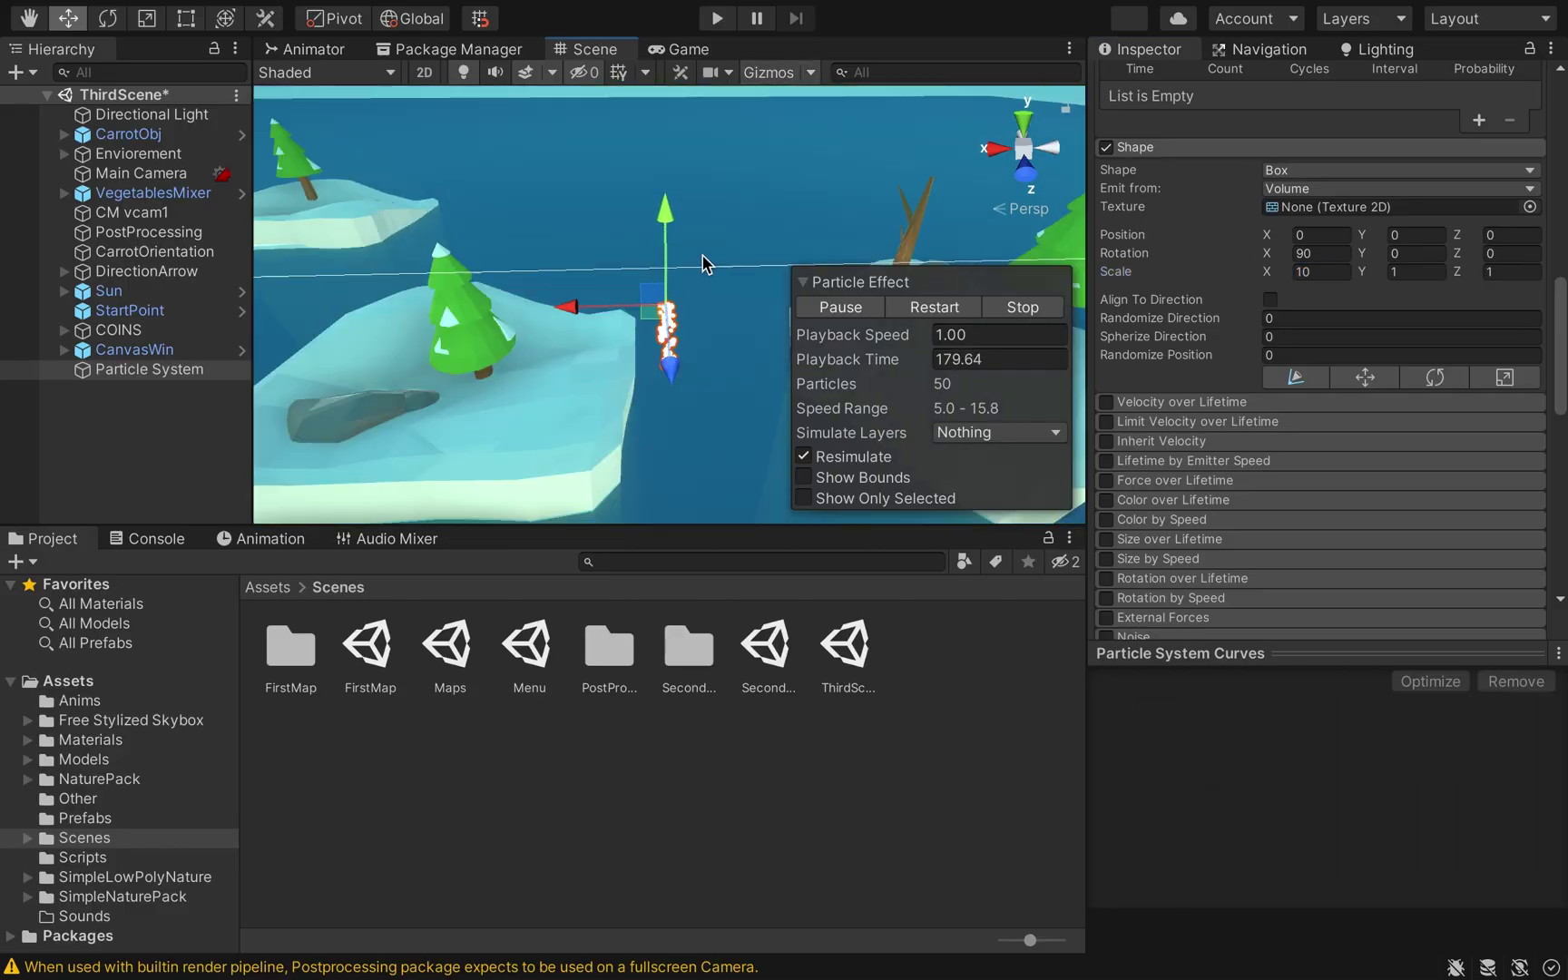
# Widen the particle emission area to 2000 and play-test the third map
pyautogui.press('BackSpace')
pyautogui.press('BackSpace')
pyautogui.write('2000')
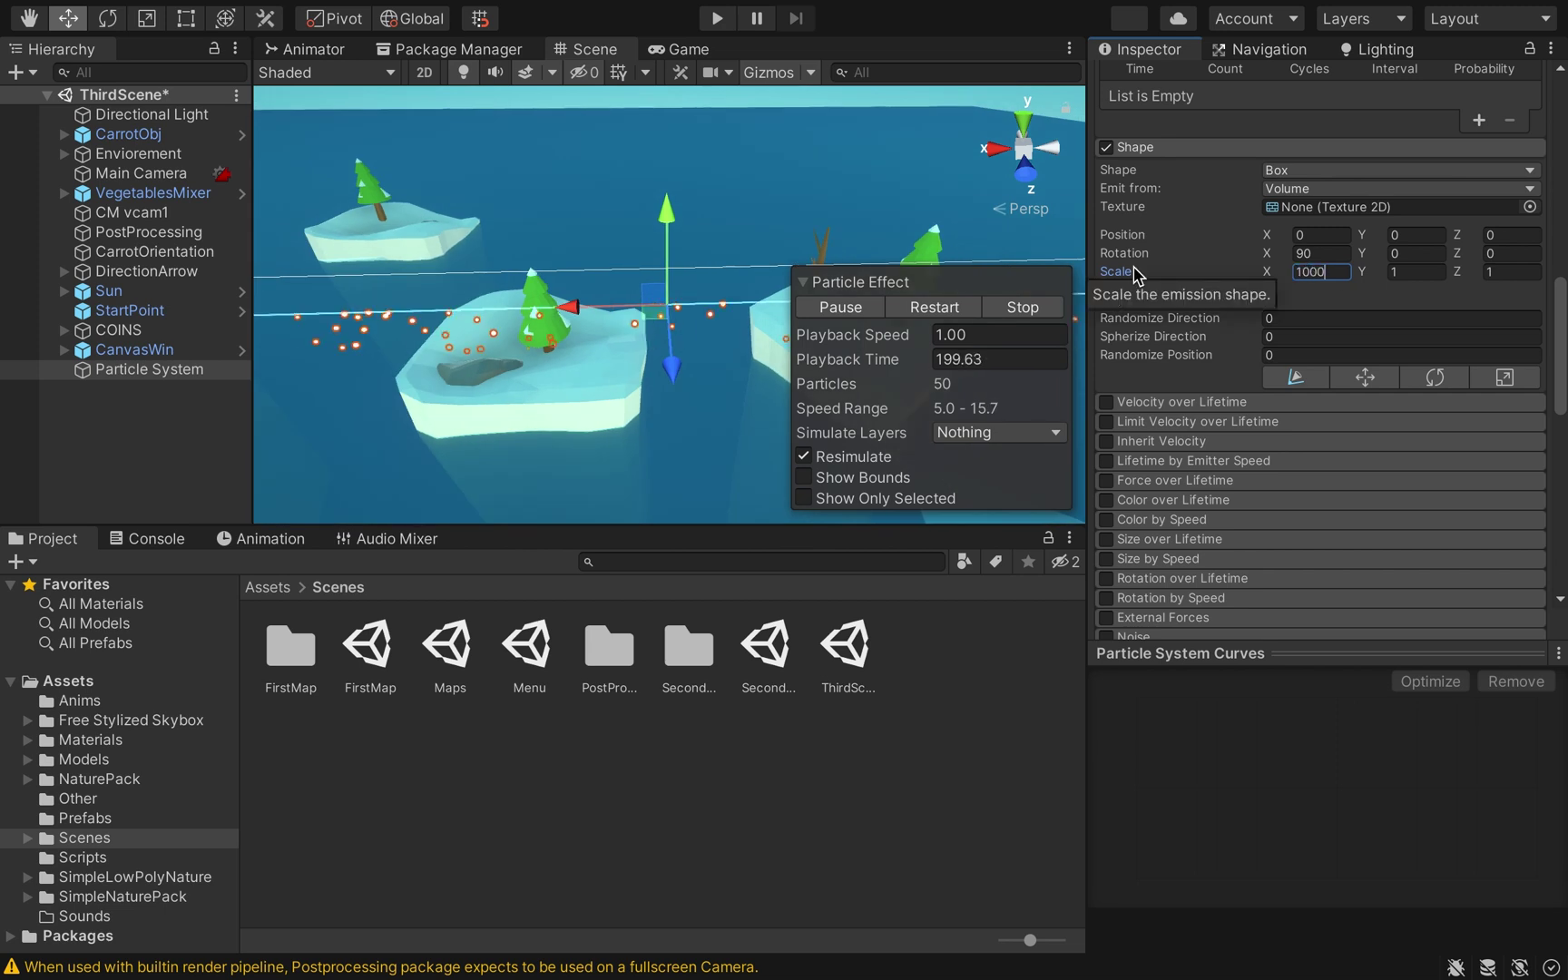
pyautogui.press('Return')
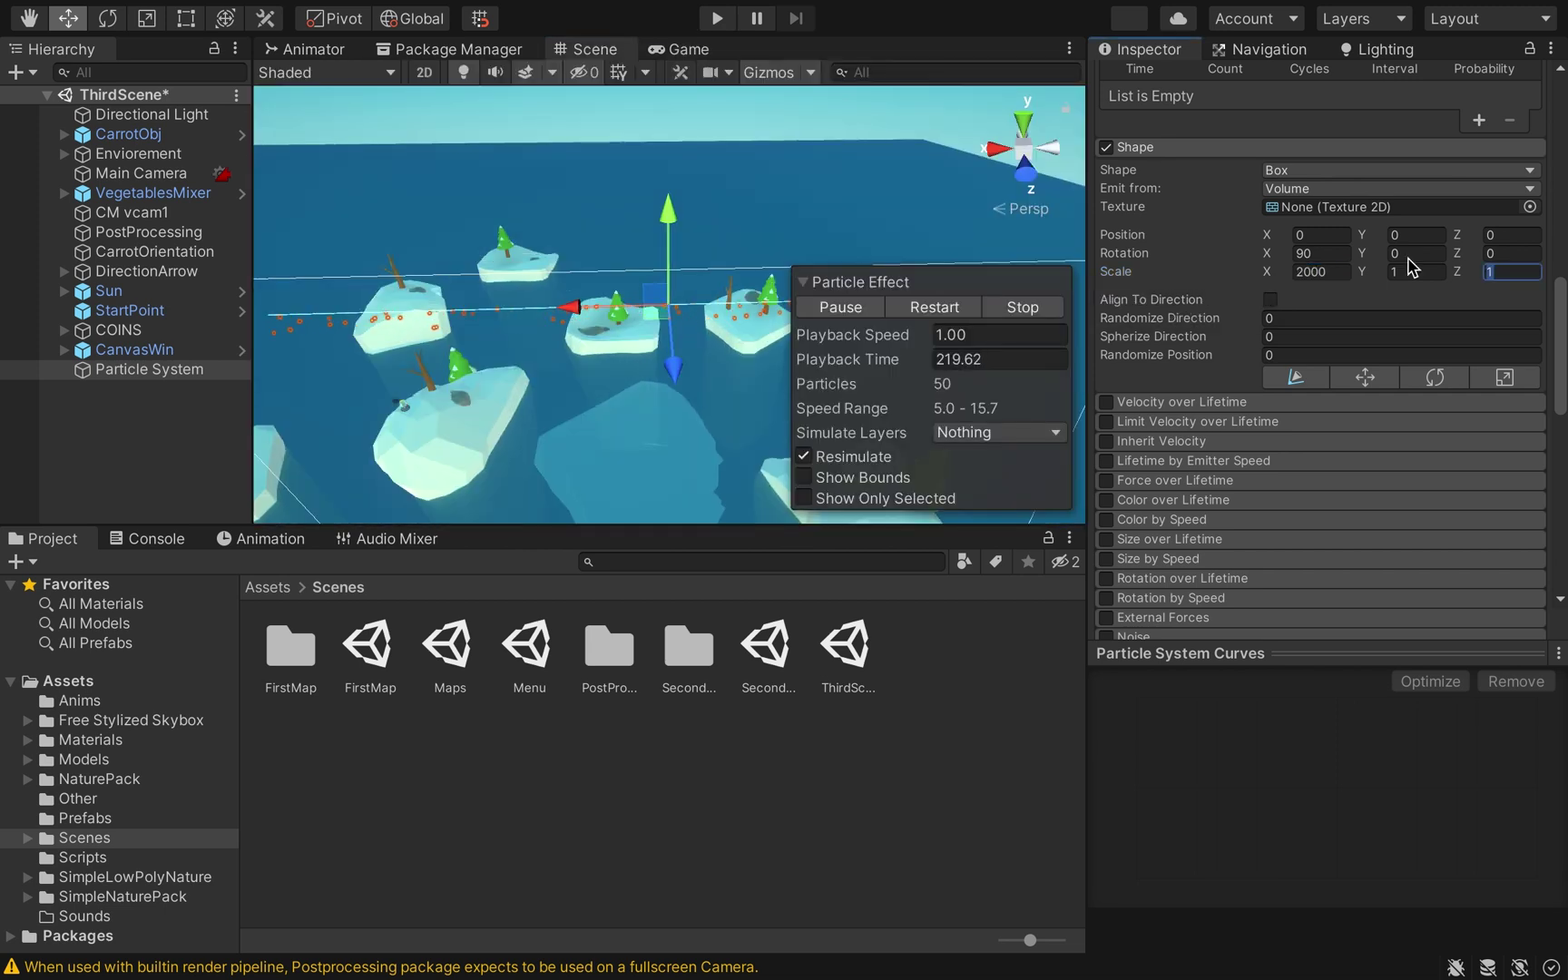
pyautogui.click(717, 18)
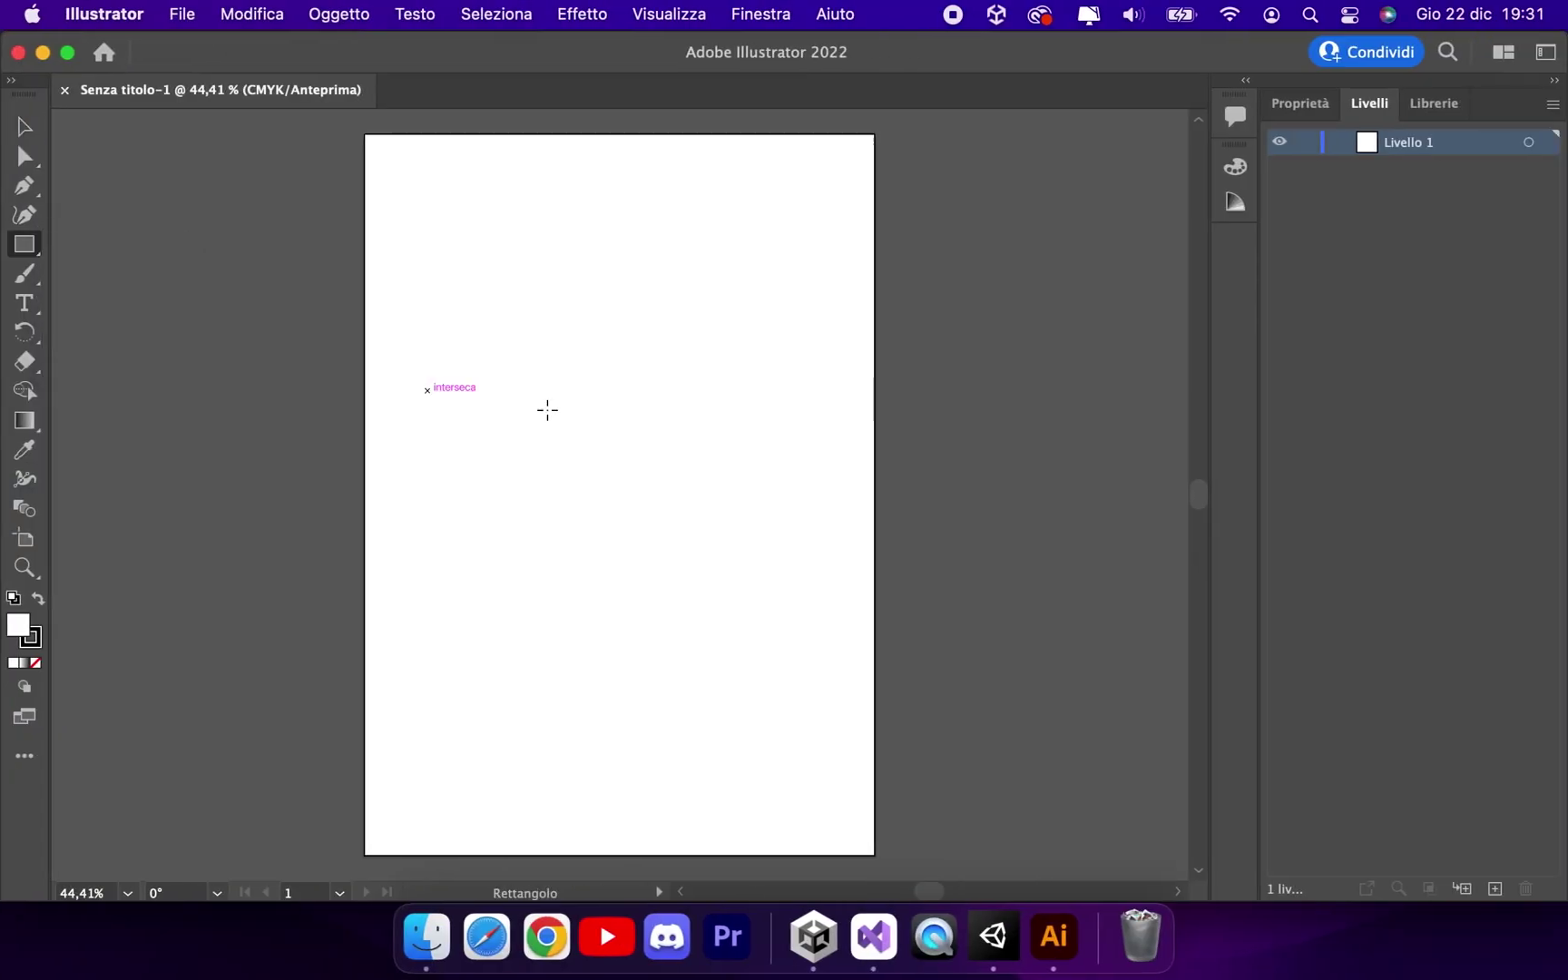
# Draw a wide rectangle for the bar border and pull V-shaped dips into its top edge
pyautogui.moveTo(428, 390); pyautogui.dragTo(811, 450)
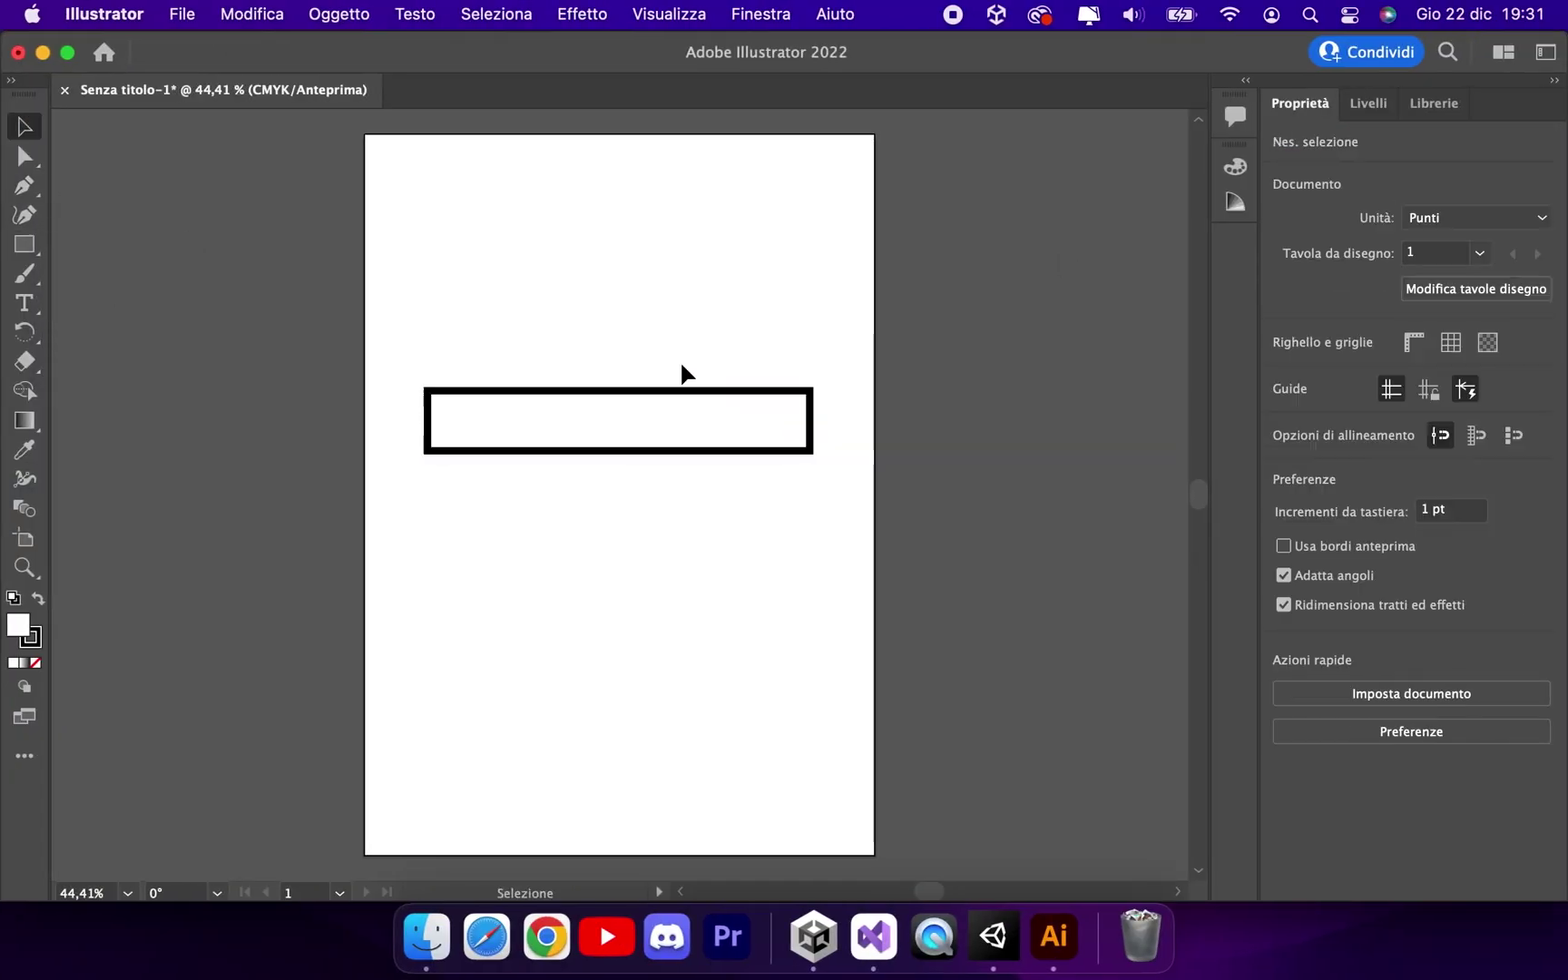
pyautogui.press('super+1')
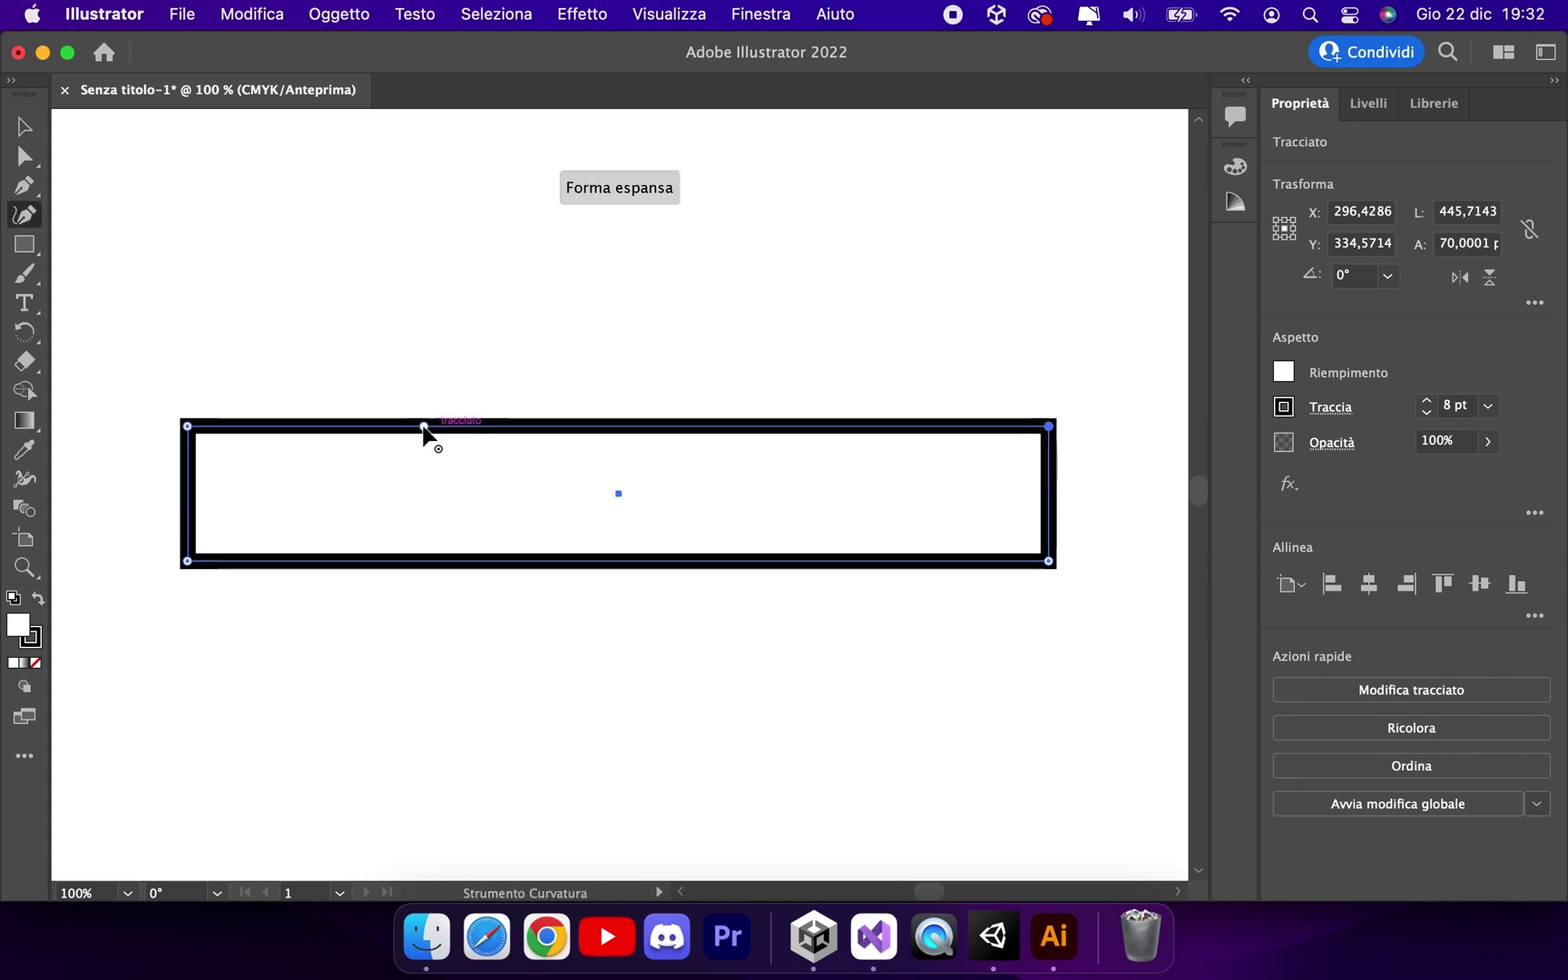
pyautogui.click(423, 426)
pyautogui.moveTo(443, 425); pyautogui.dragTo(442, 449)
pyautogui.click(464, 423)
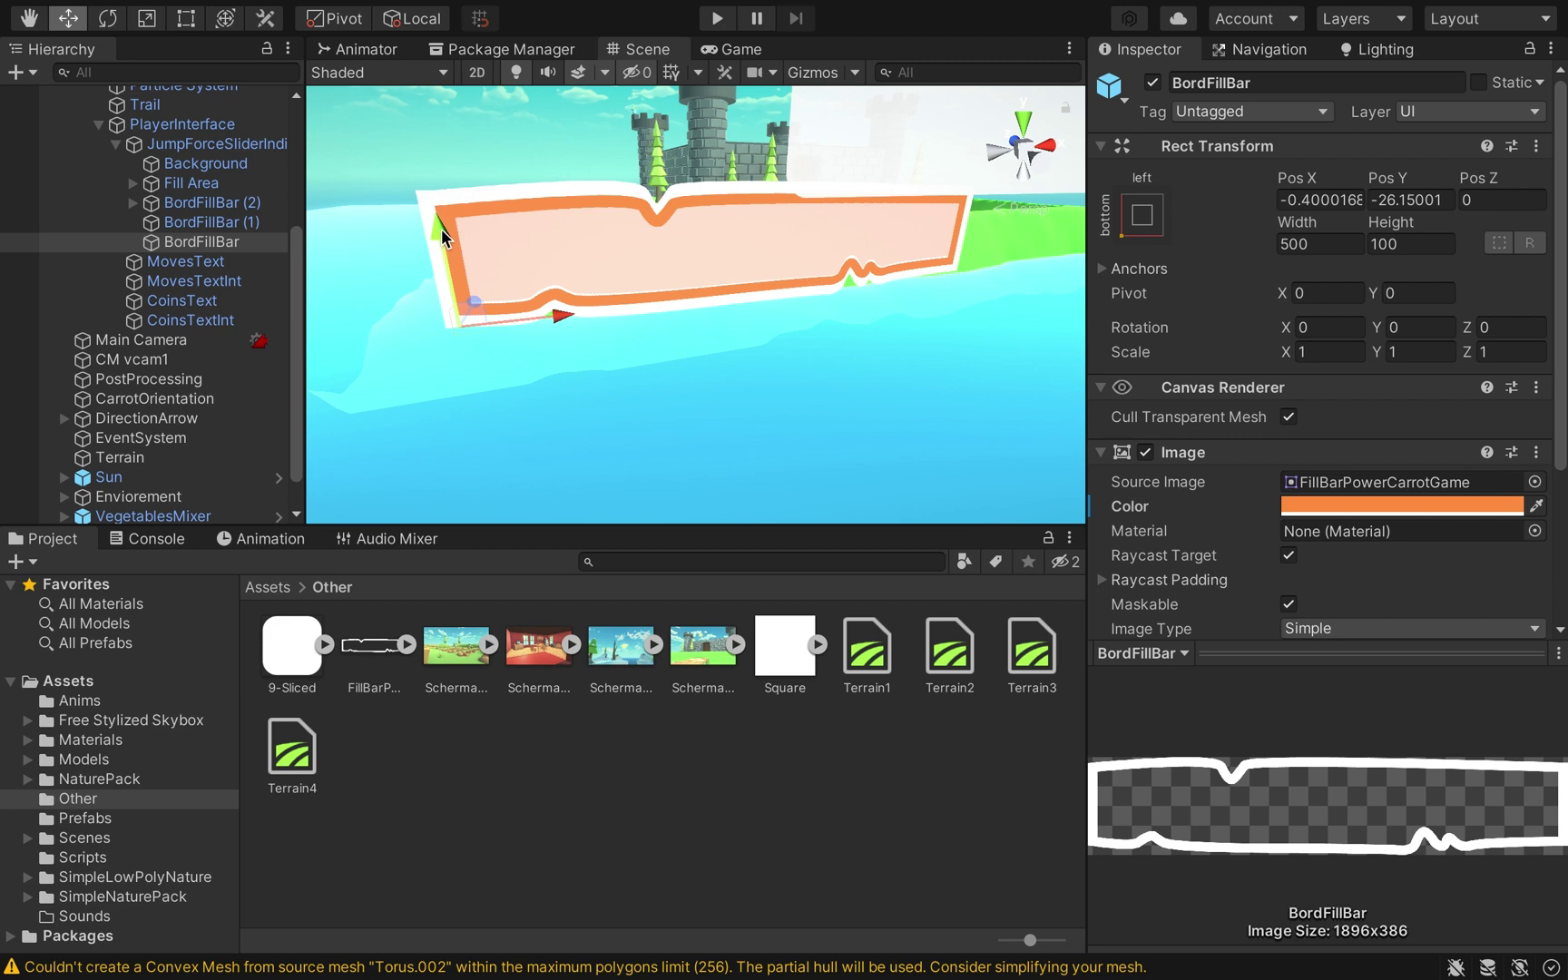
# Nudge the BordFillBar border image slightly upward and review the AnimeLinesEffect particle settings
pyautogui.moveTo(440, 229); pyautogui.dragTo(437, 227)
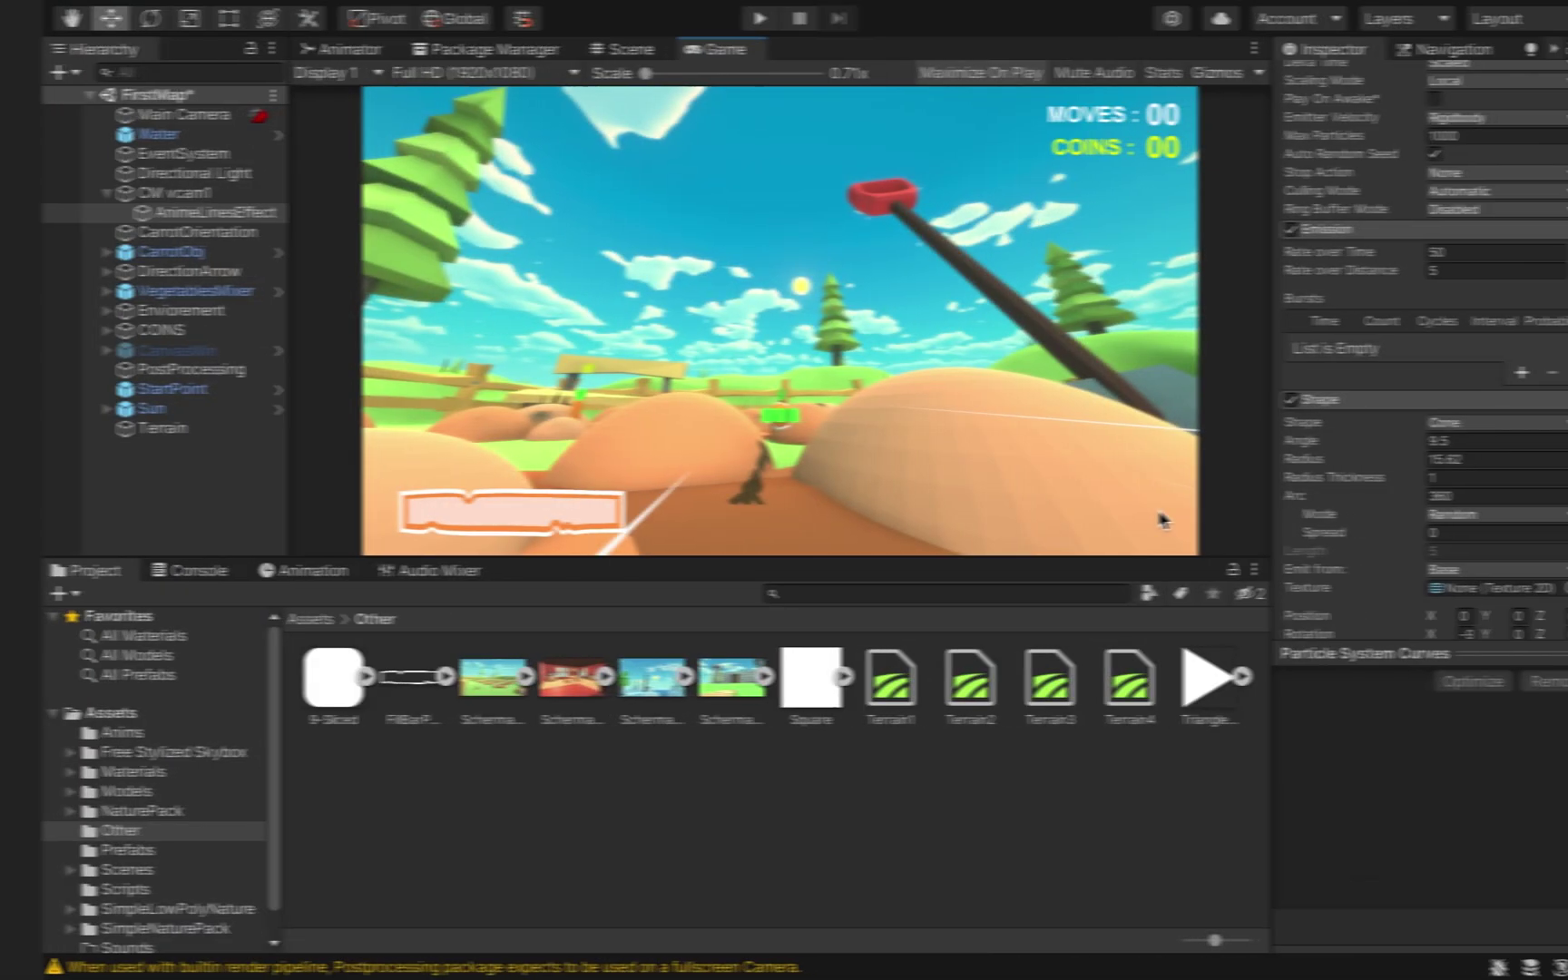
pyautogui.scroll(5, 1307, 258)
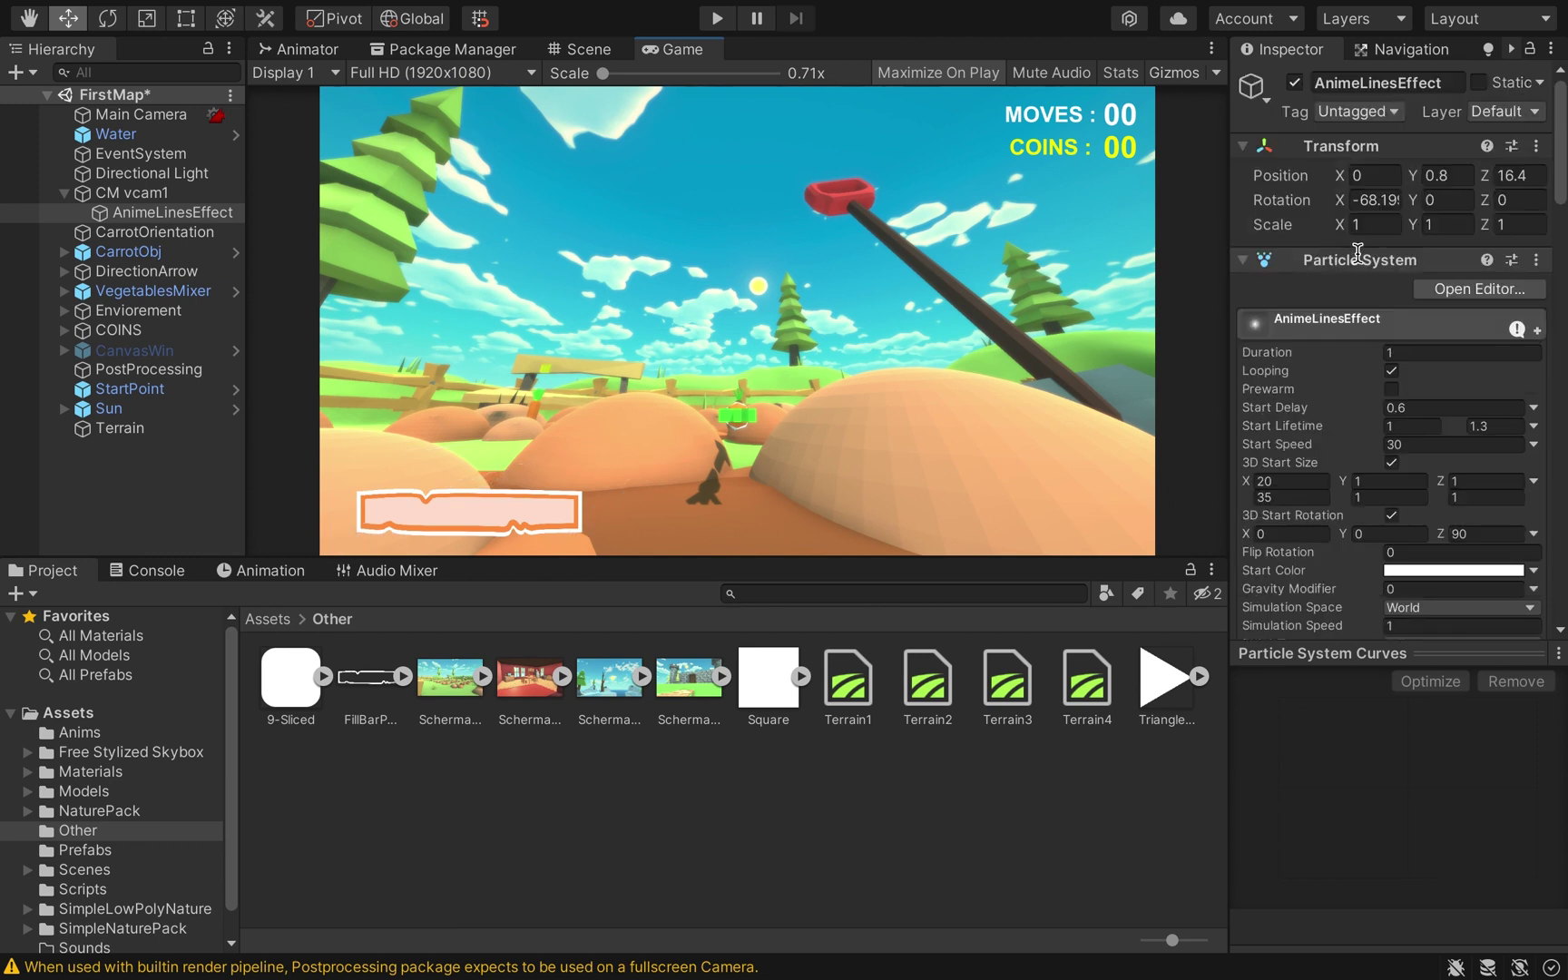
pyautogui.moveTo(1562, 125); pyautogui.dragTo(1562, 288)
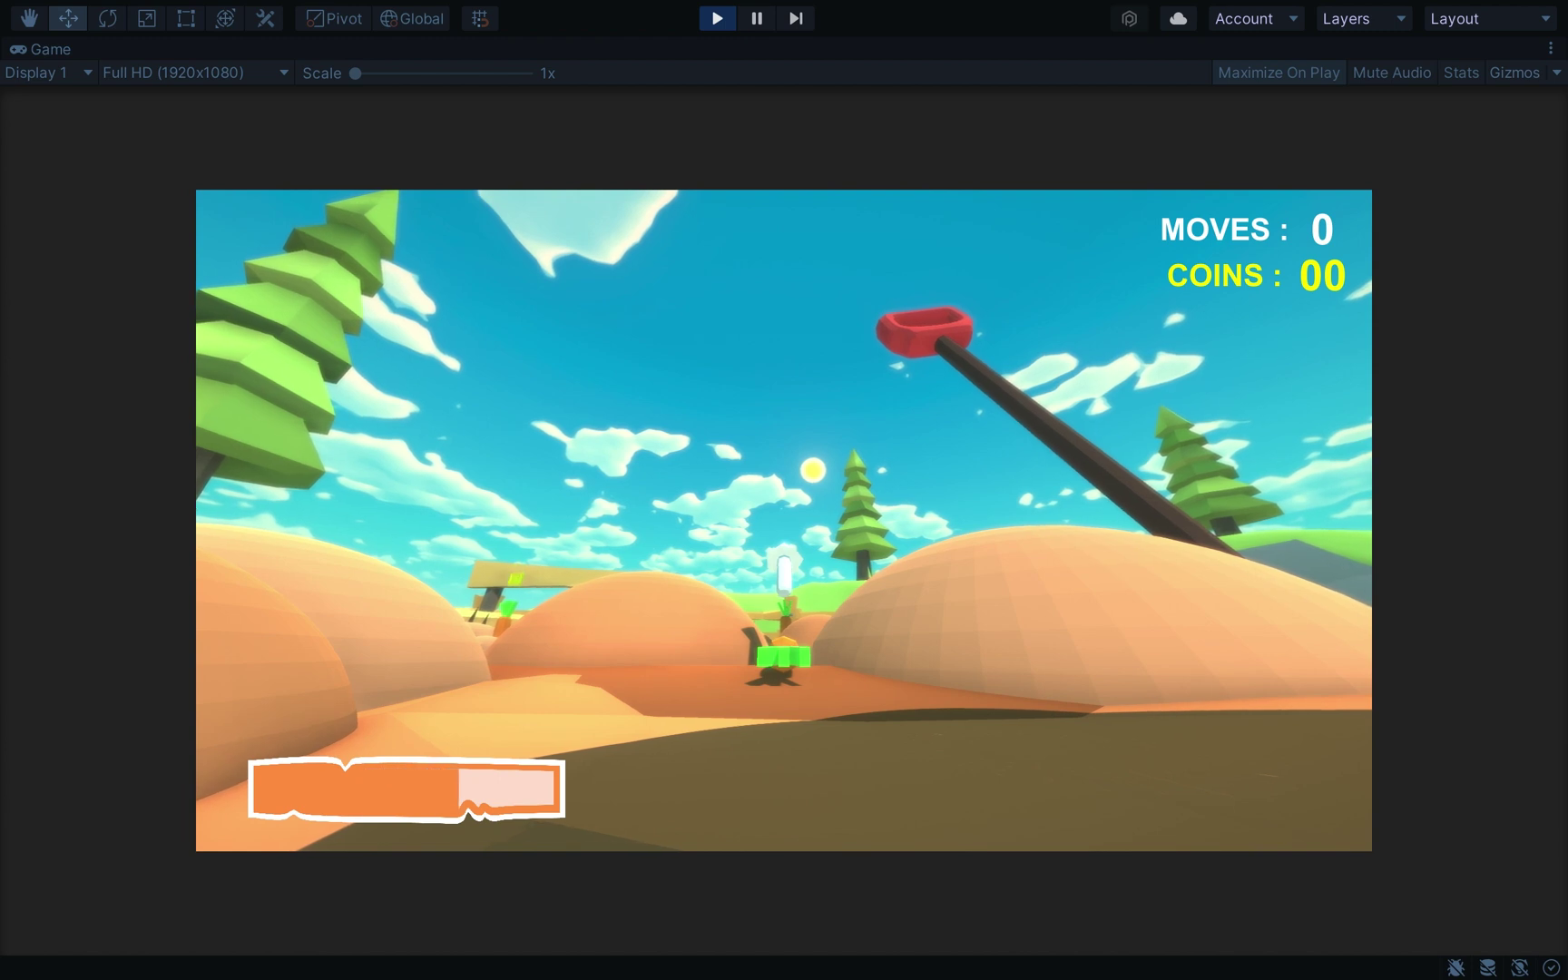
# Release the charged jump to launch the carrot, bringing MOVES to 1
pyautogui.press('space')
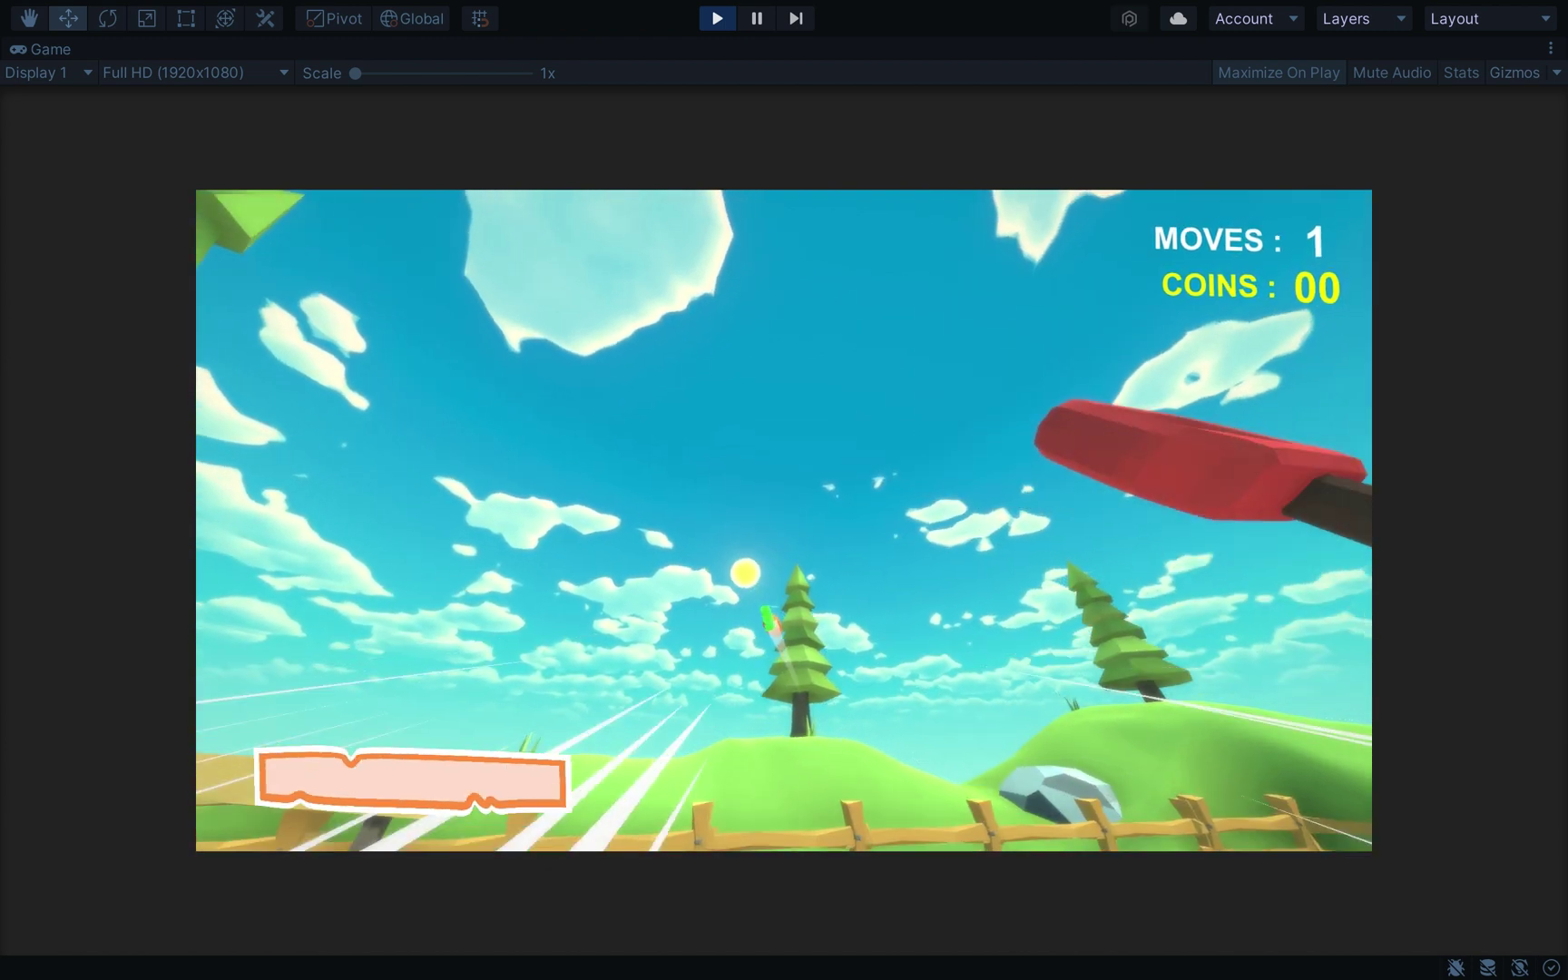